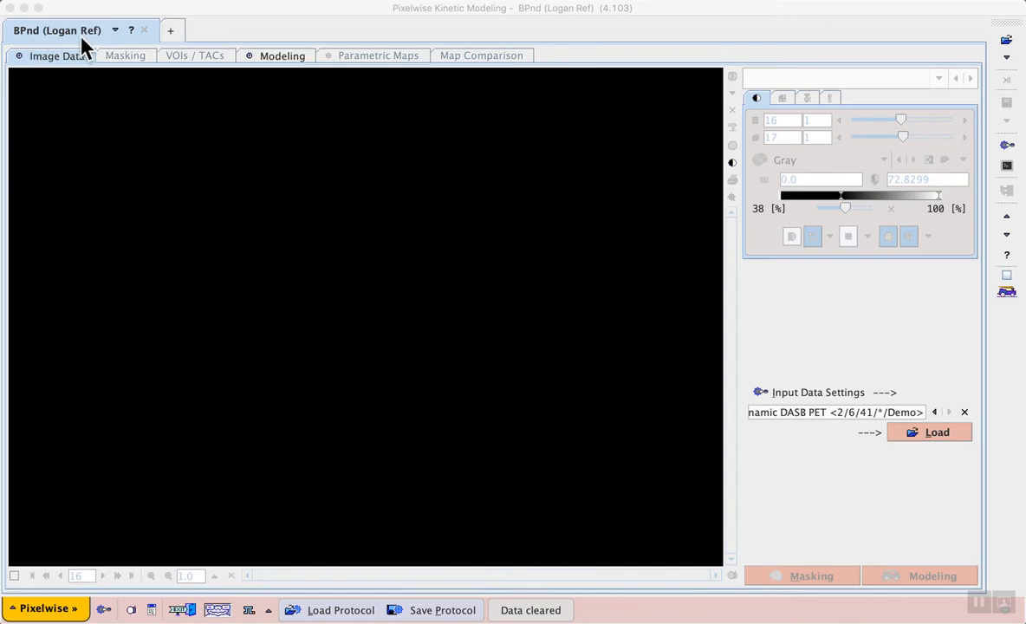
{"action": "left_click", "coordinate": [114, 30]}
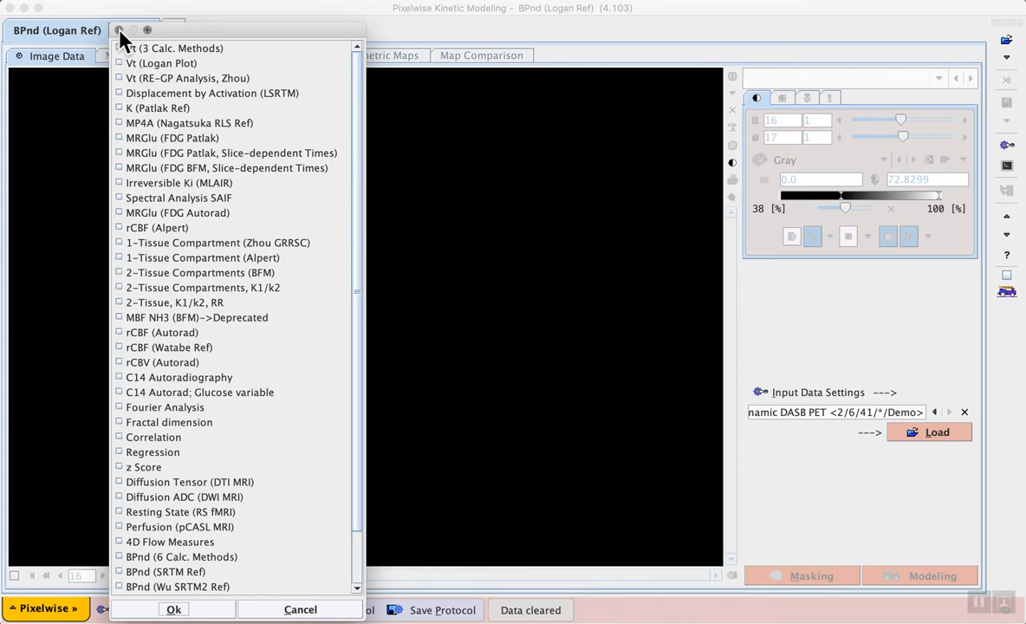
{"action": "left_click", "coordinate": [118, 30]}
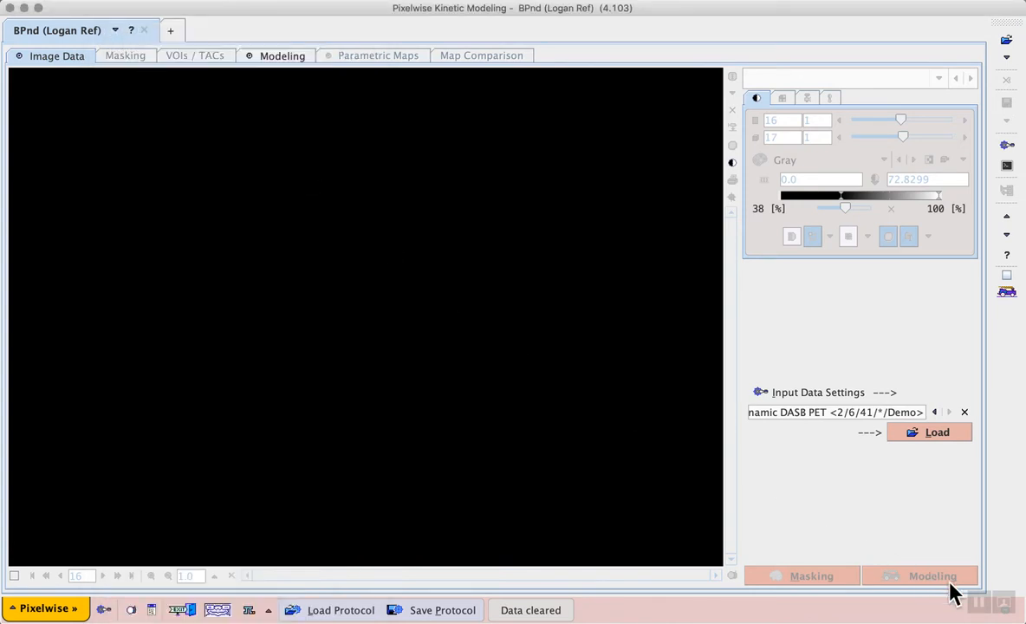
{"action": "left_click", "coordinate": [979, 603]}
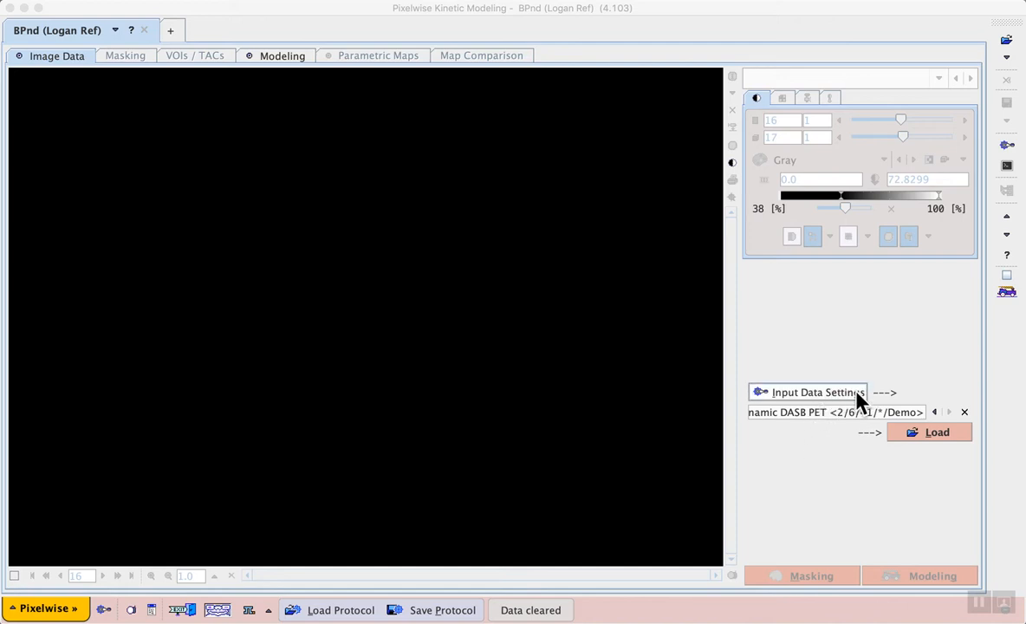
Select PKIN2's Dynamic DASB PET series from the Demo database as input, with the loading parameters reset, and load the image data.
{"action": "left_click", "coordinate": [815, 393]}
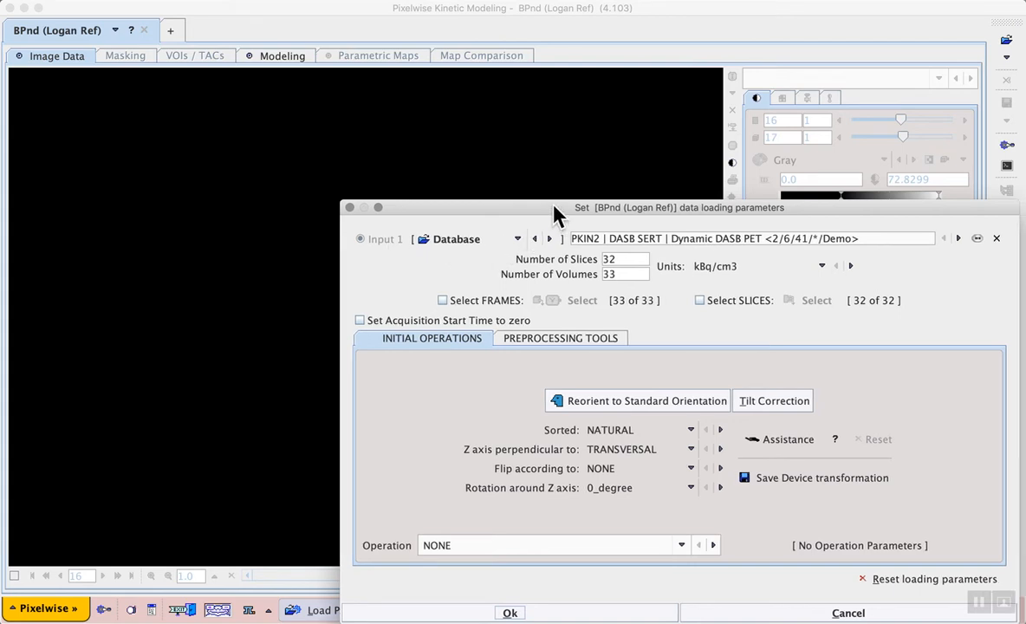
{"action": "left_click_drag", "start_coordinate": [556, 208], "coordinate": [442, 151]}
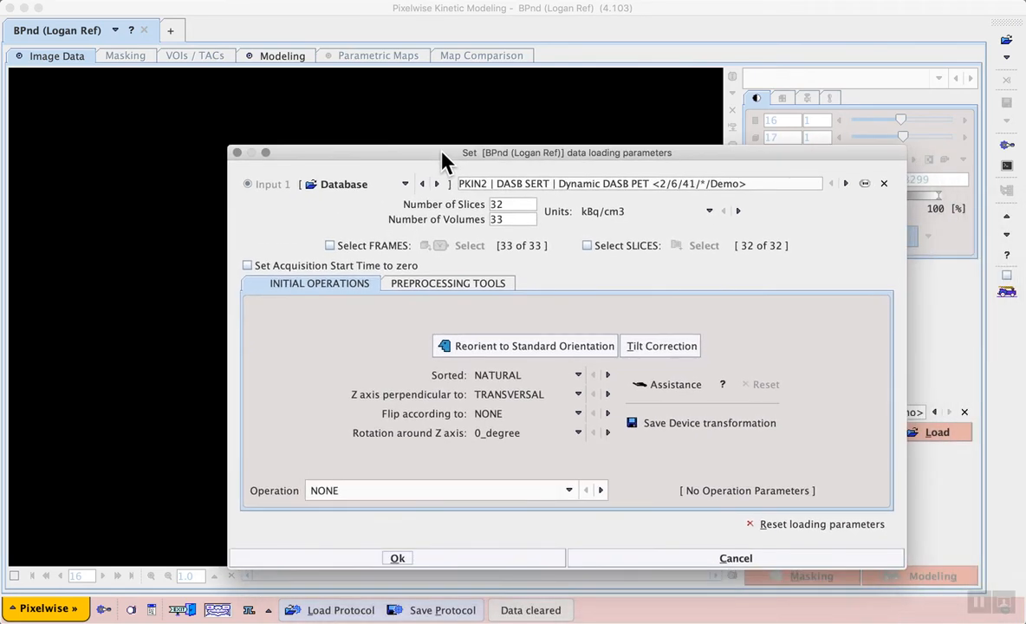
{"action": "left_click", "coordinate": [865, 185]}
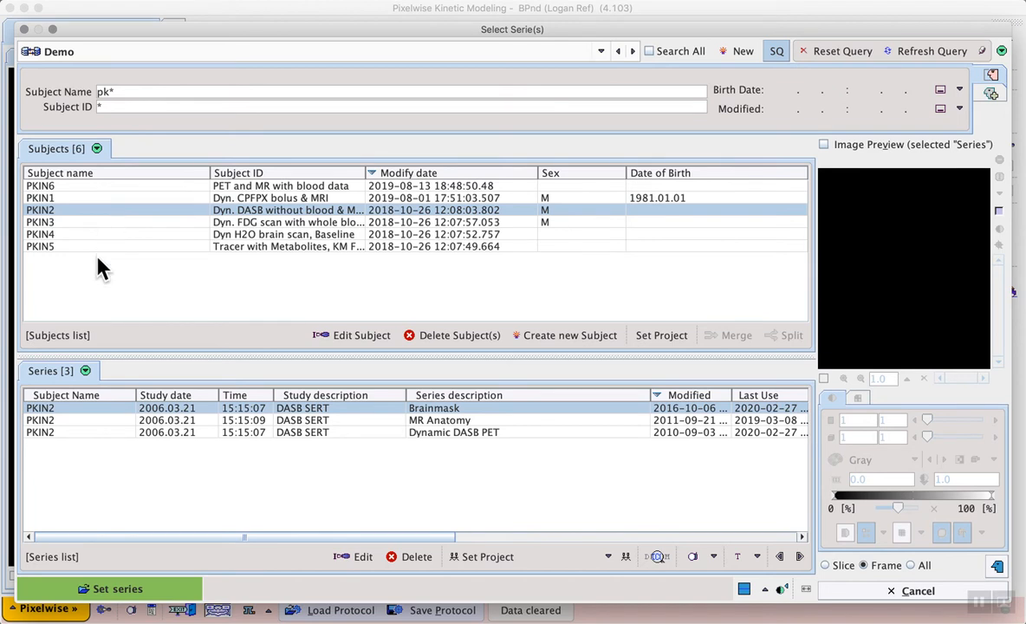
{"action": "left_click", "coordinate": [124, 433]}
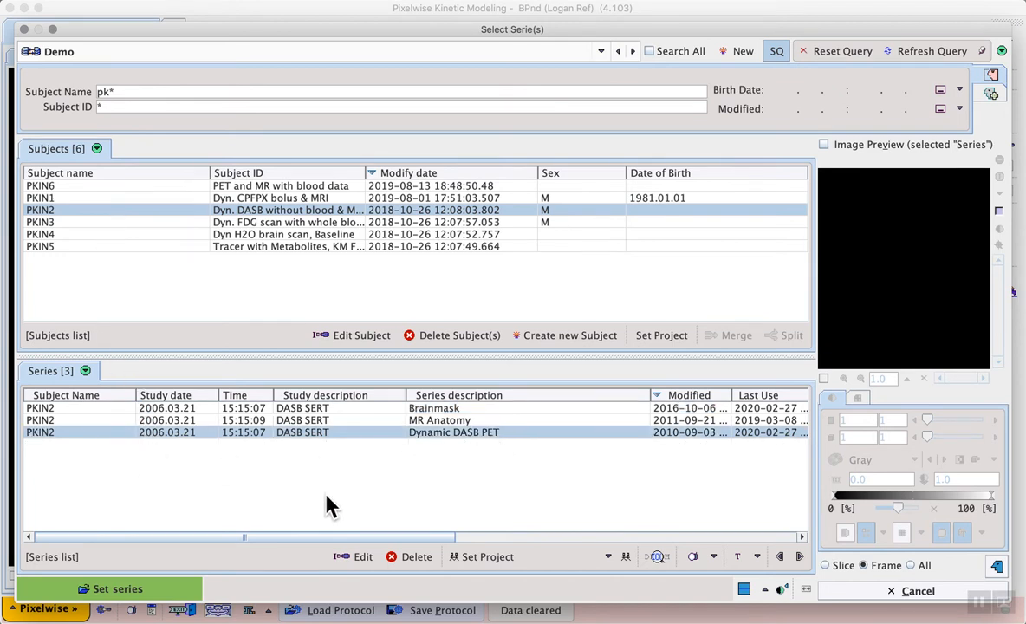
{"action": "left_click", "coordinate": [182, 590]}
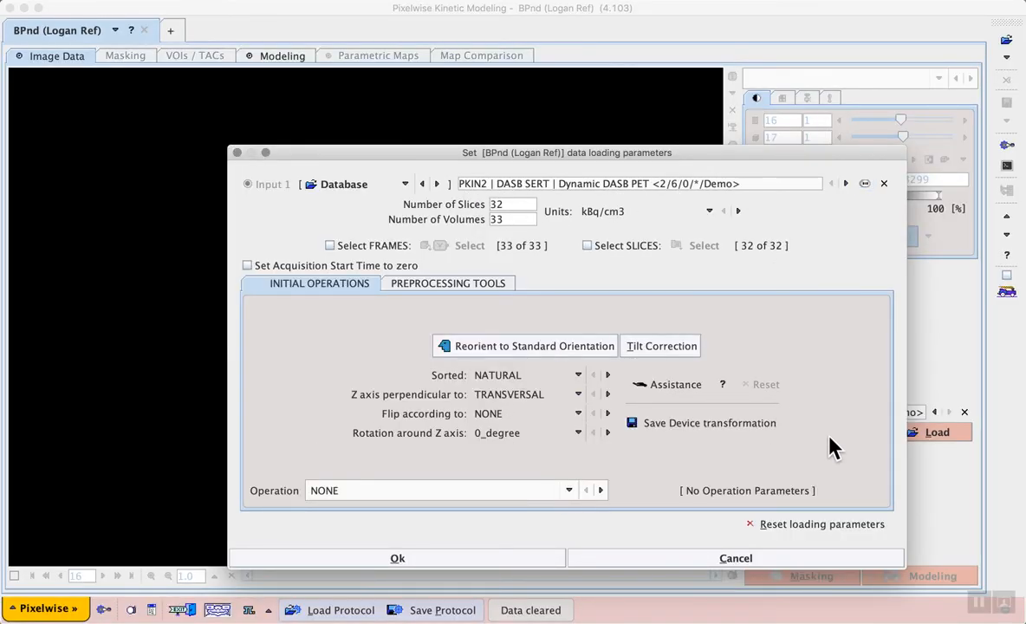
{"action": "left_click", "coordinate": [828, 526]}
{"action": "left_click", "coordinate": [517, 555]}
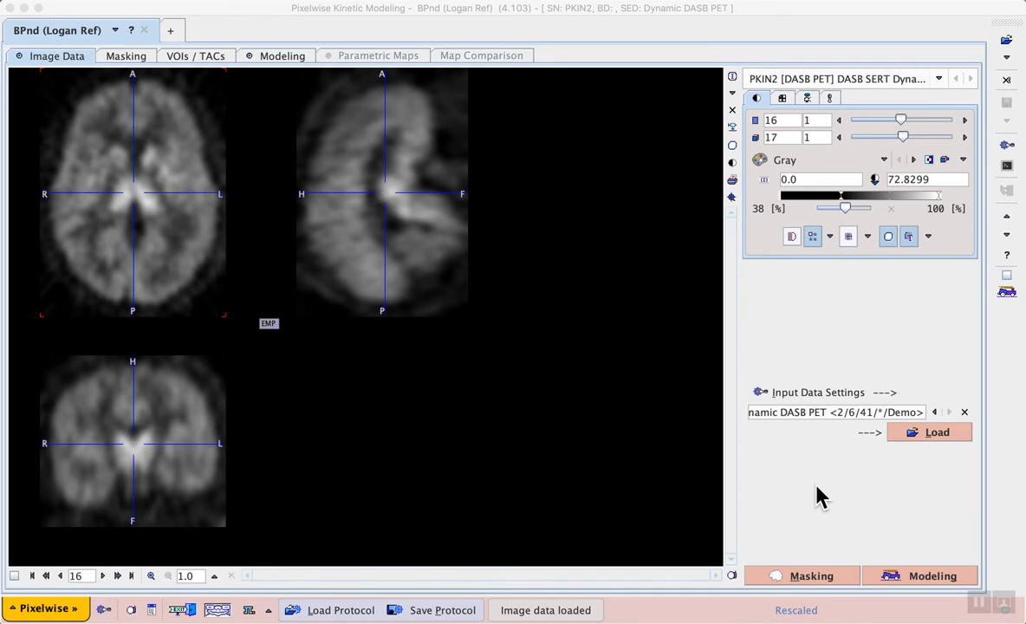
Go to the masking stage and average the dynamic PET frames from 10 to 20.
{"action": "left_click", "coordinate": [835, 582]}
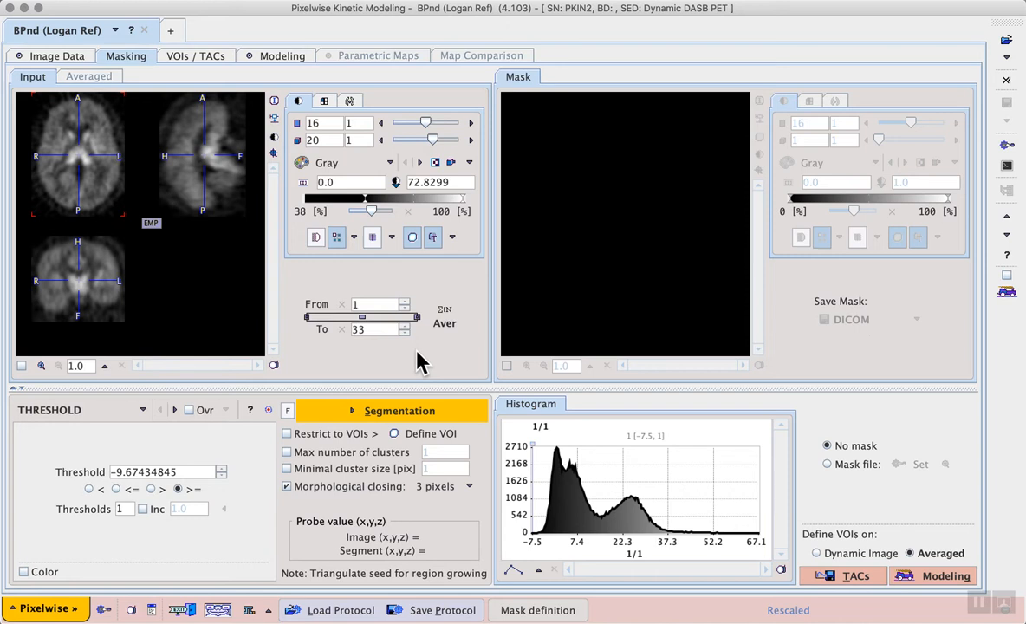
{"action": "left_click", "coordinate": [364, 303]}
{"action": "type", "text": "0"}
{"action": "left_click", "coordinate": [373, 329]}
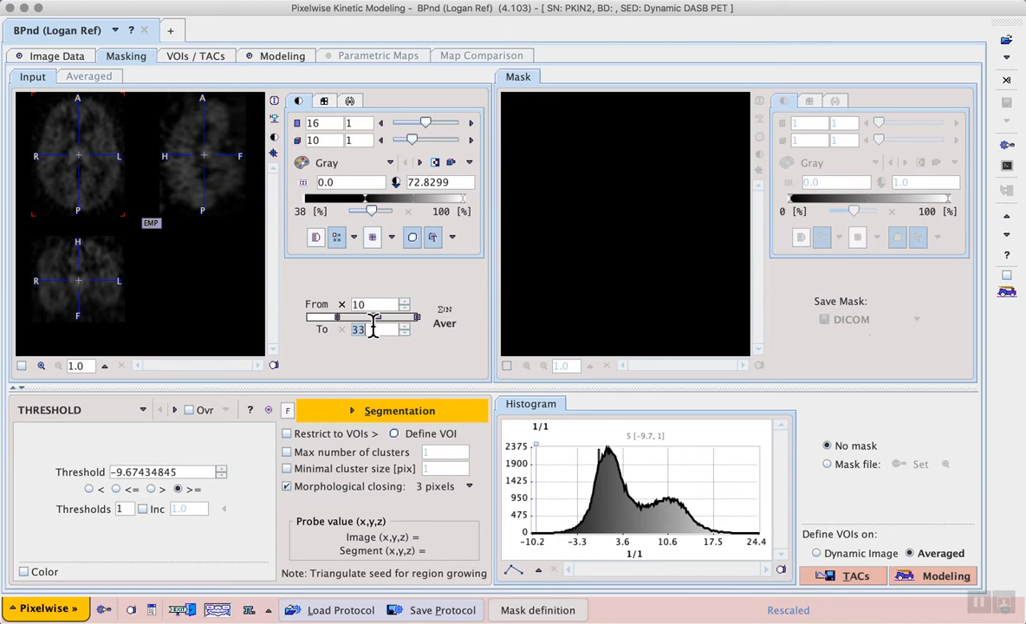
{"action": "type", "text": "20"}
{"action": "key", "text": "Return"}
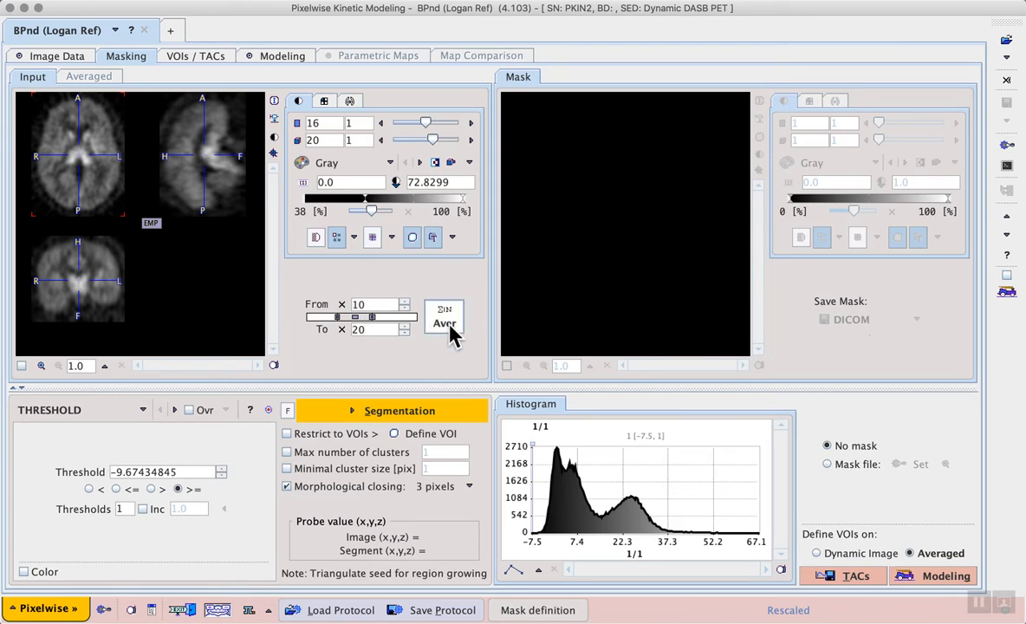
{"action": "left_click", "coordinate": [446, 323]}
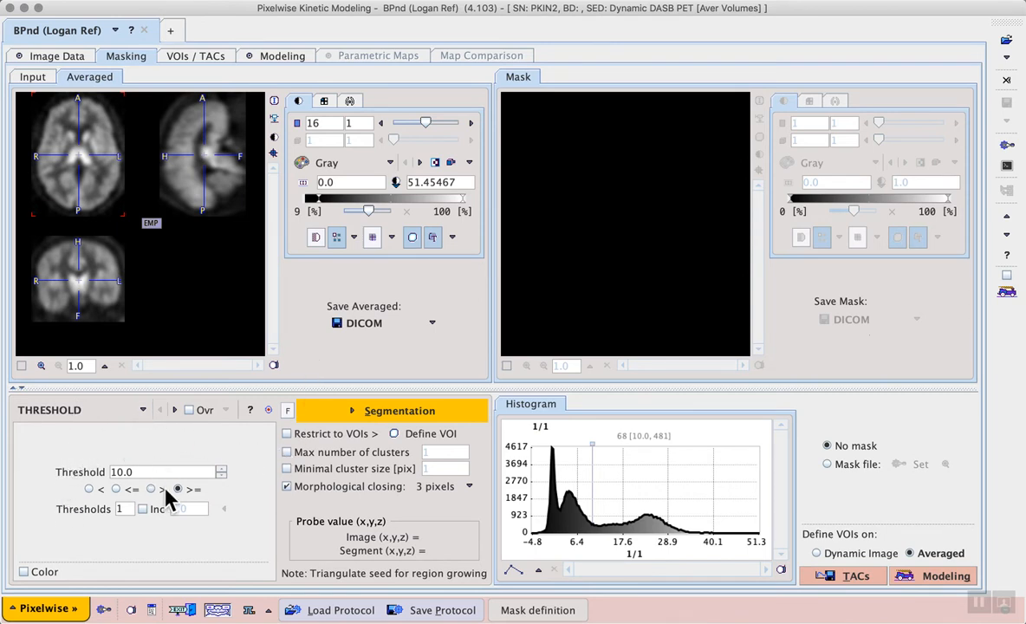
Segment the averaged image into a brain mask with a threshold of >= 10.0 and a 3-pixel morphological closing.
{"action": "double_click", "coordinate": [138, 471]}
{"action": "type", "text": "10.0"}
{"action": "left_click", "coordinate": [410, 419]}
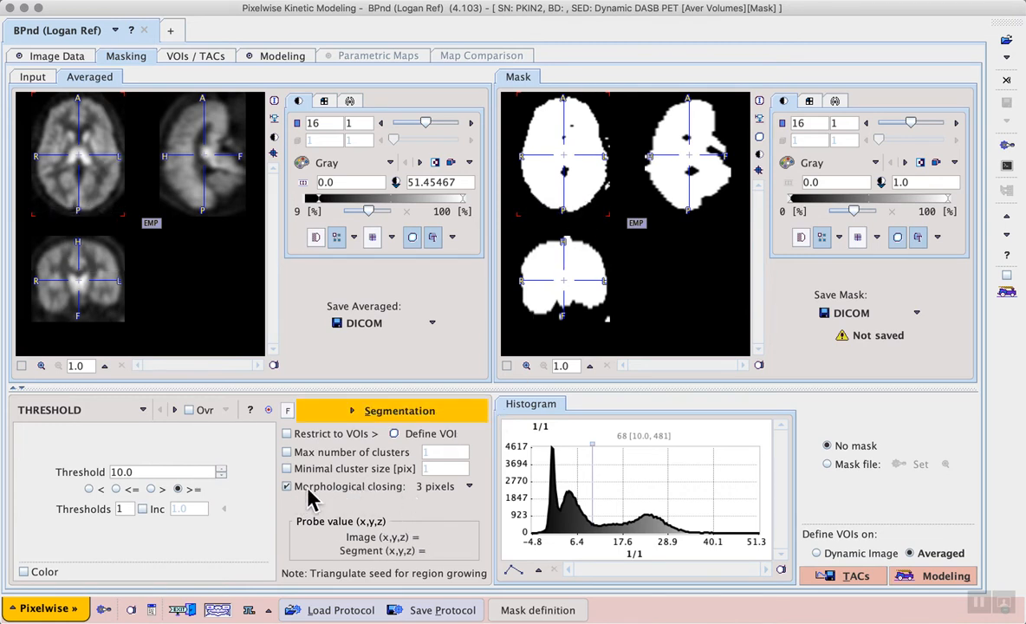
{"action": "left_click", "coordinate": [469, 488]}
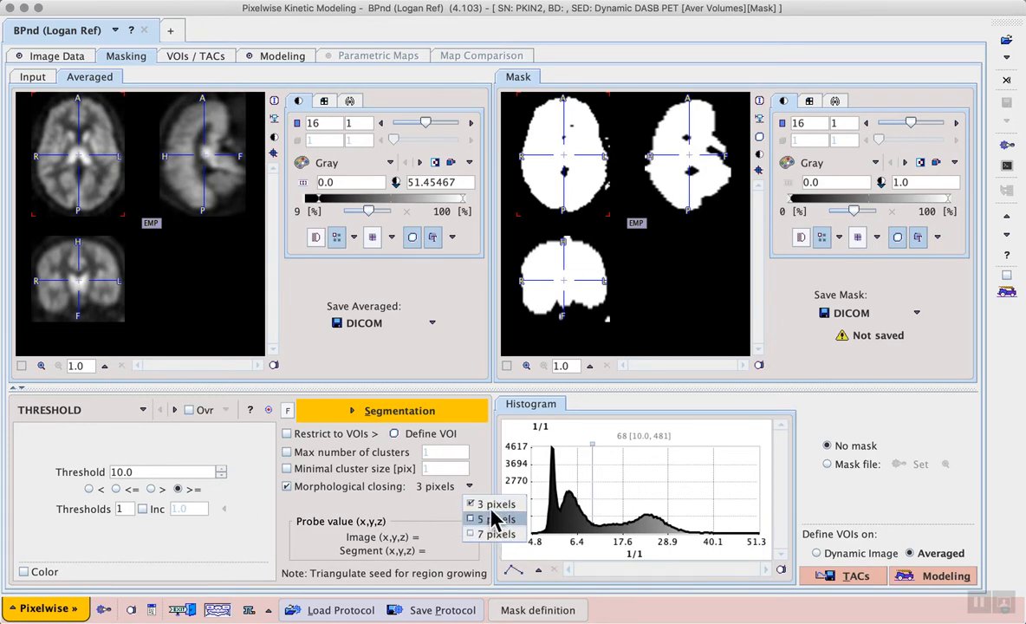
{"action": "left_click", "coordinate": [499, 506]}
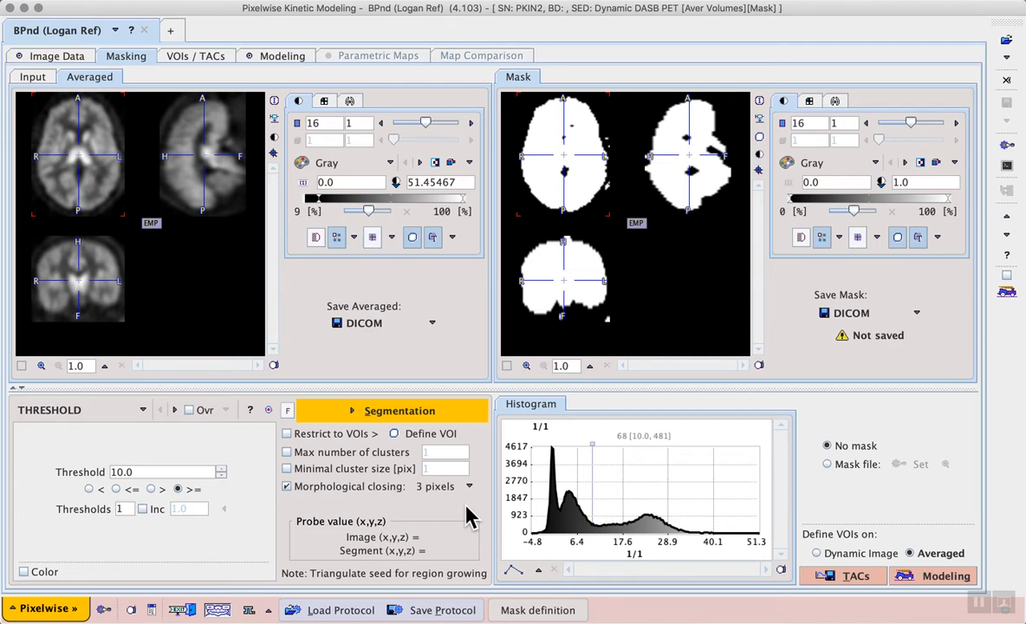
{"action": "left_click", "coordinate": [434, 408]}
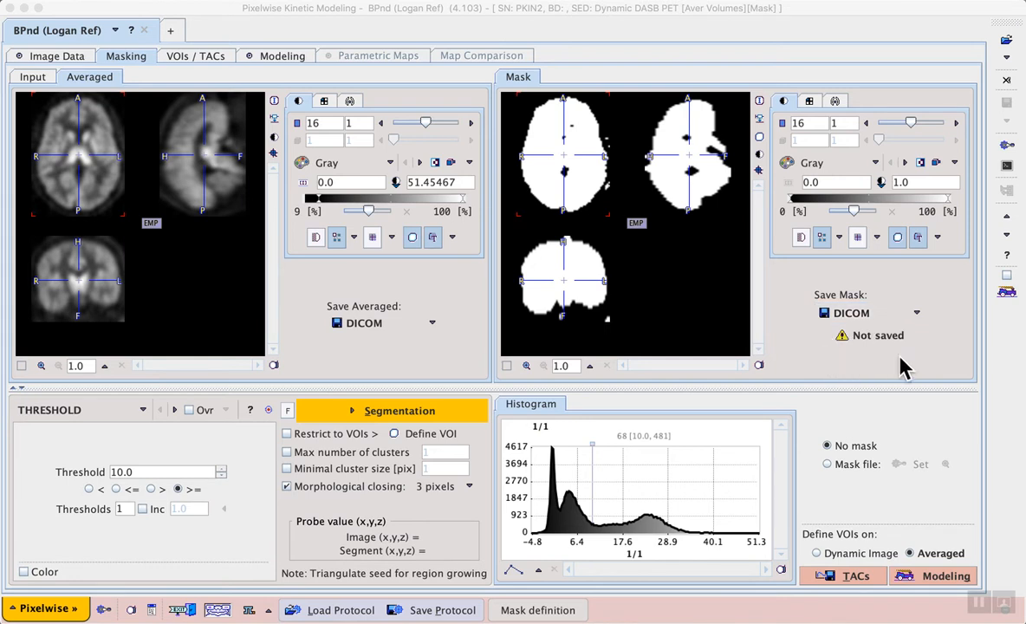
Save the mask to the Demo database with "test" appended to its series description.
{"action": "left_click", "coordinate": [917, 313]}
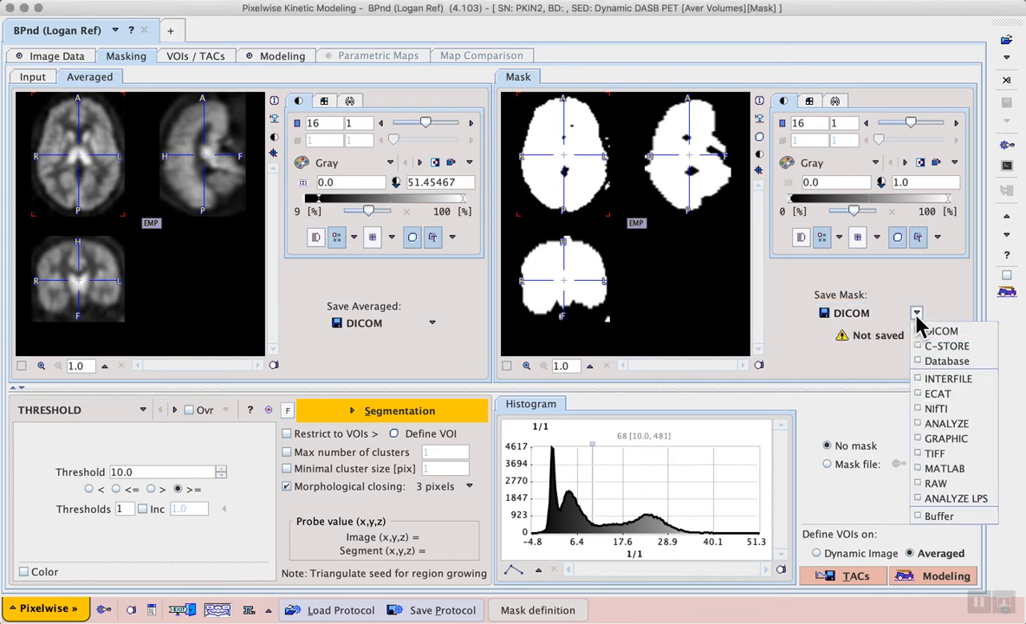
{"action": "left_click", "coordinate": [960, 360]}
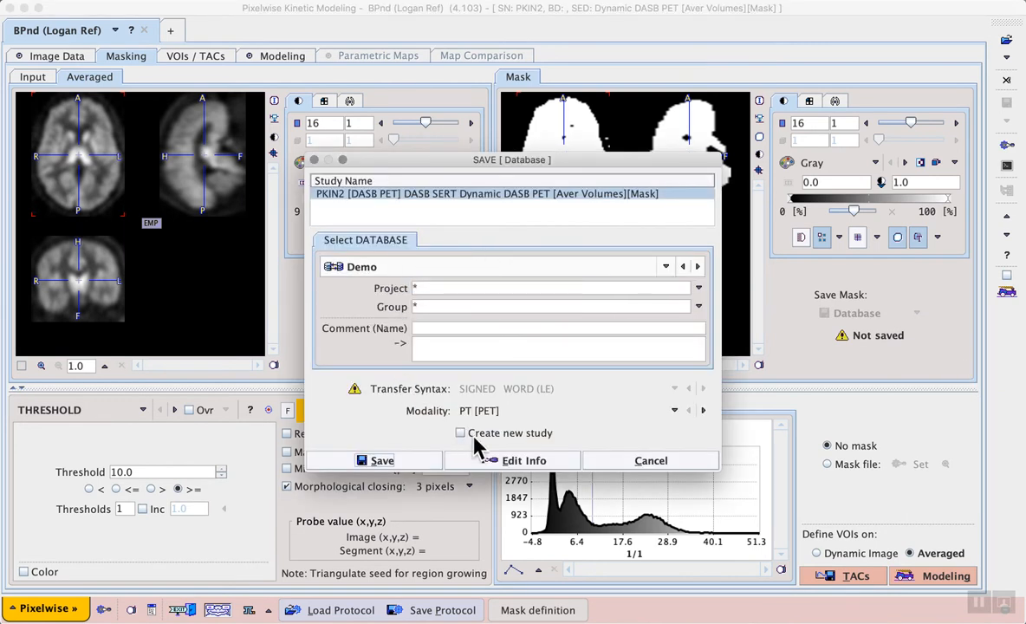
{"action": "left_click", "coordinate": [522, 473]}
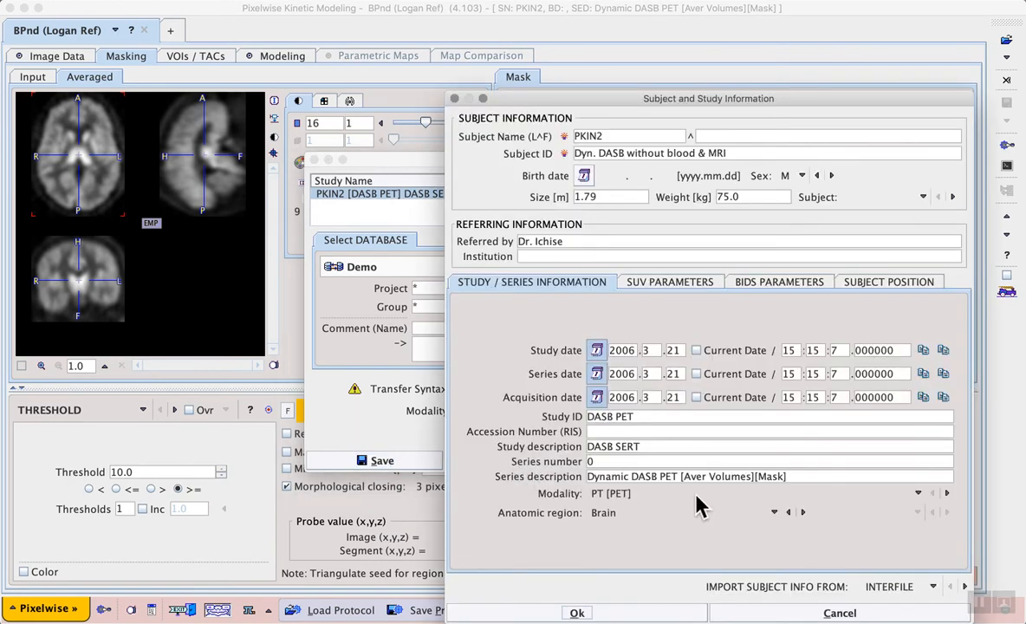
{"action": "left_click", "coordinate": [803, 477]}
{"action": "type", "text": "test"}
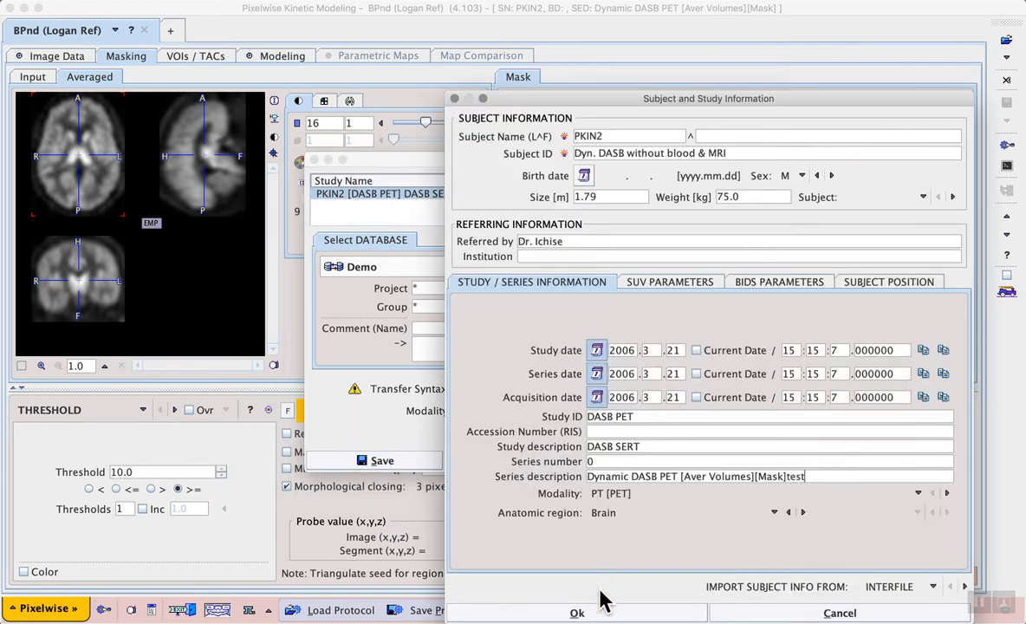
{"action": "left_click", "coordinate": [577, 611]}
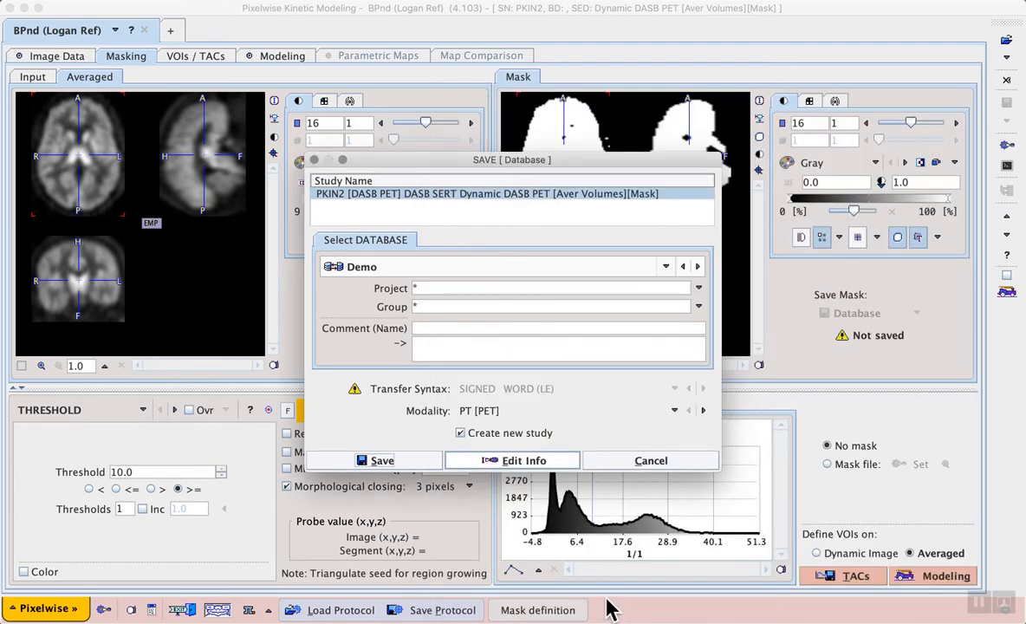
{"action": "left_click", "coordinate": [407, 465]}
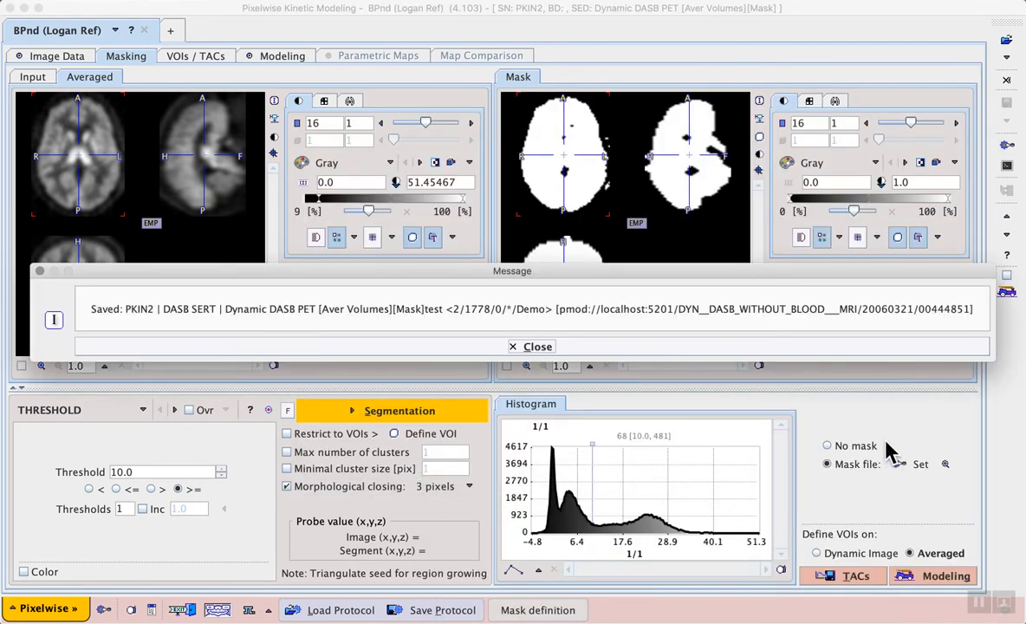
{"action": "left_click", "coordinate": [715, 345]}
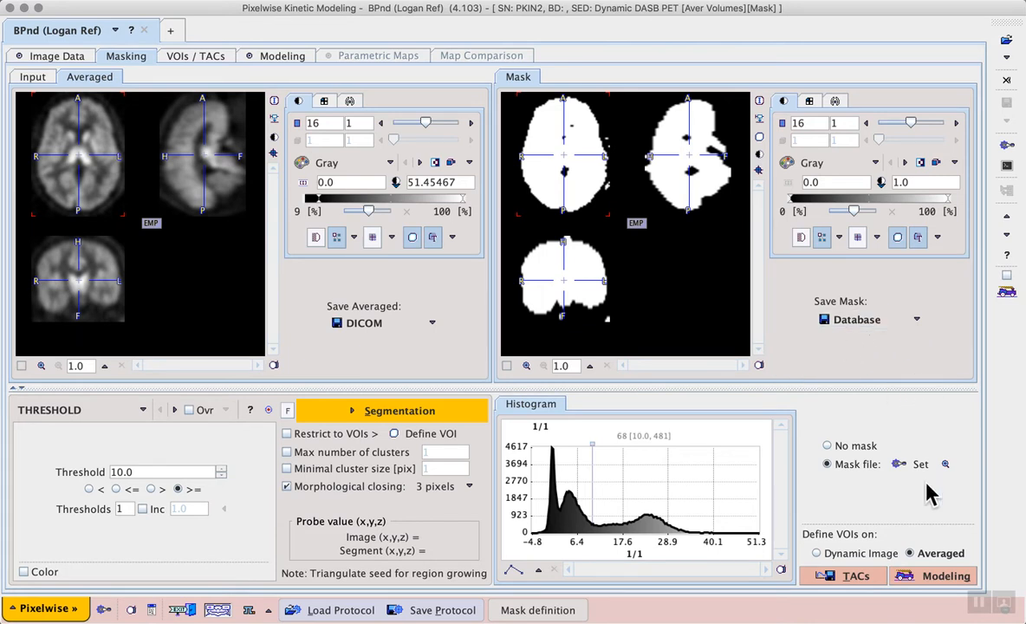
Proceed to VOI definition on the averaged image and go through the target tissue, reference tissue and k2' VOI entries.
{"action": "left_click", "coordinate": [863, 580]}
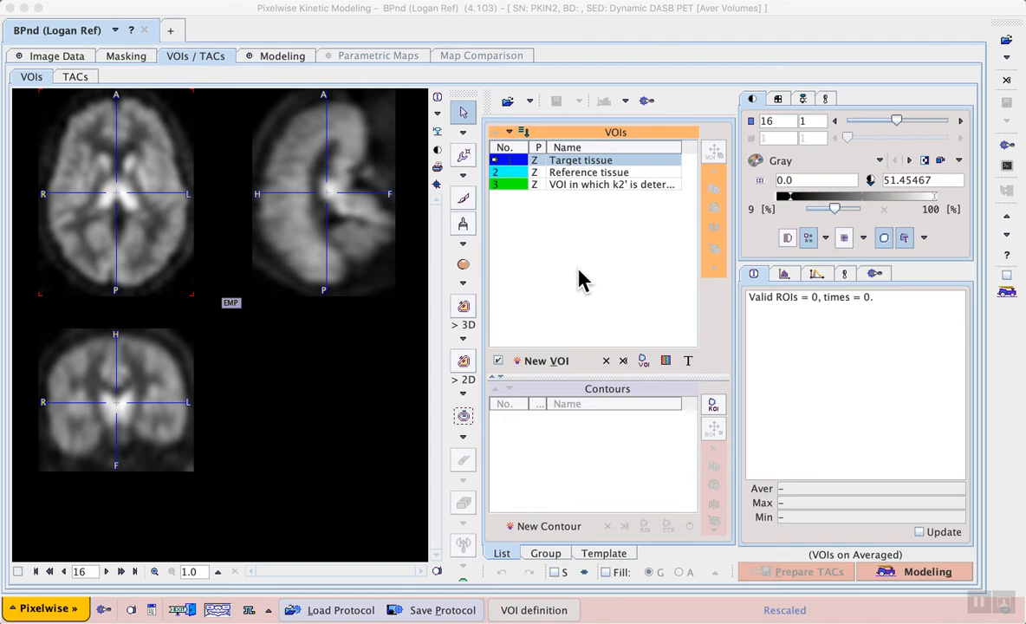
{"action": "left_click", "coordinate": [634, 172]}
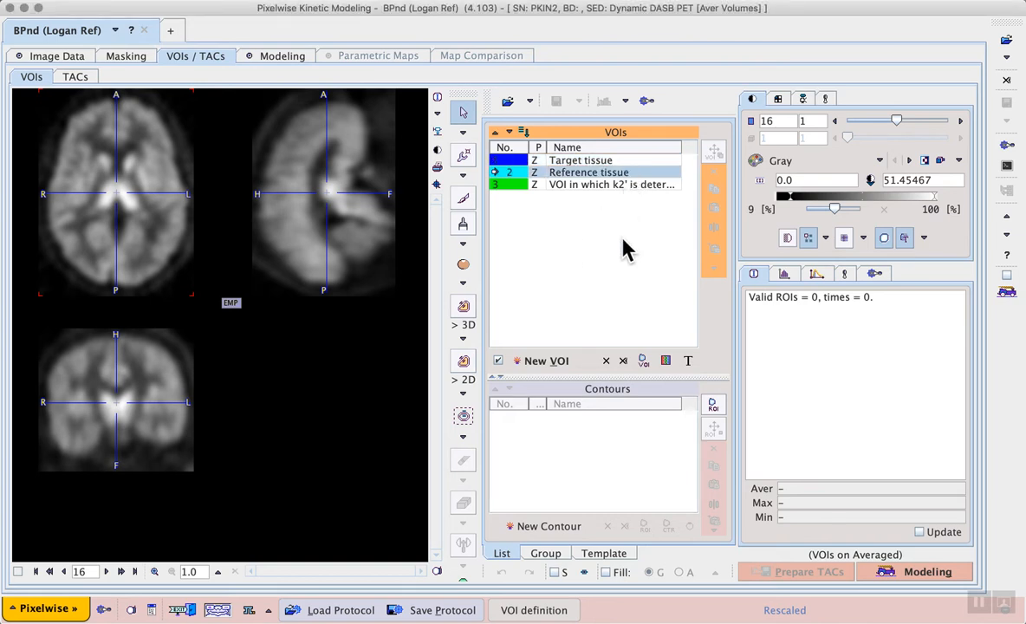
{"action": "left_click", "coordinate": [528, 185]}
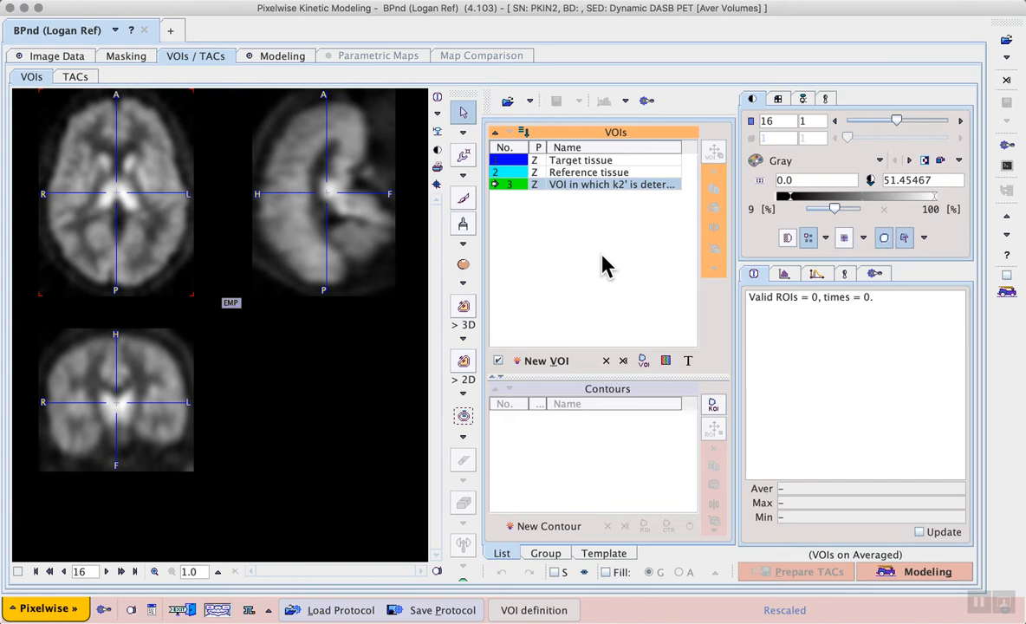
{"action": "left_click", "coordinate": [517, 160]}
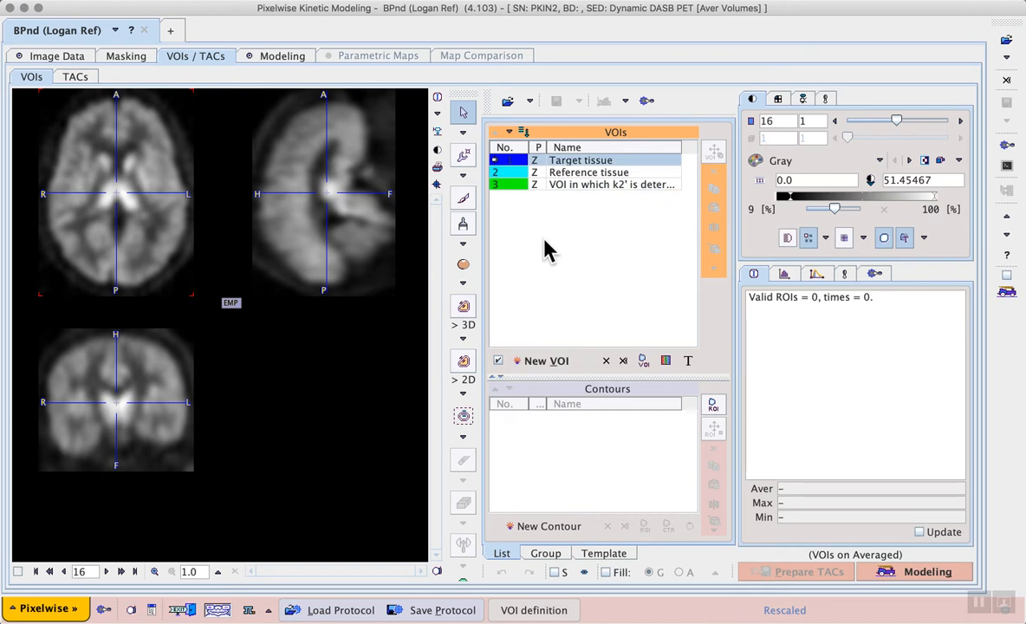
{"action": "left_click", "coordinate": [501, 185]}
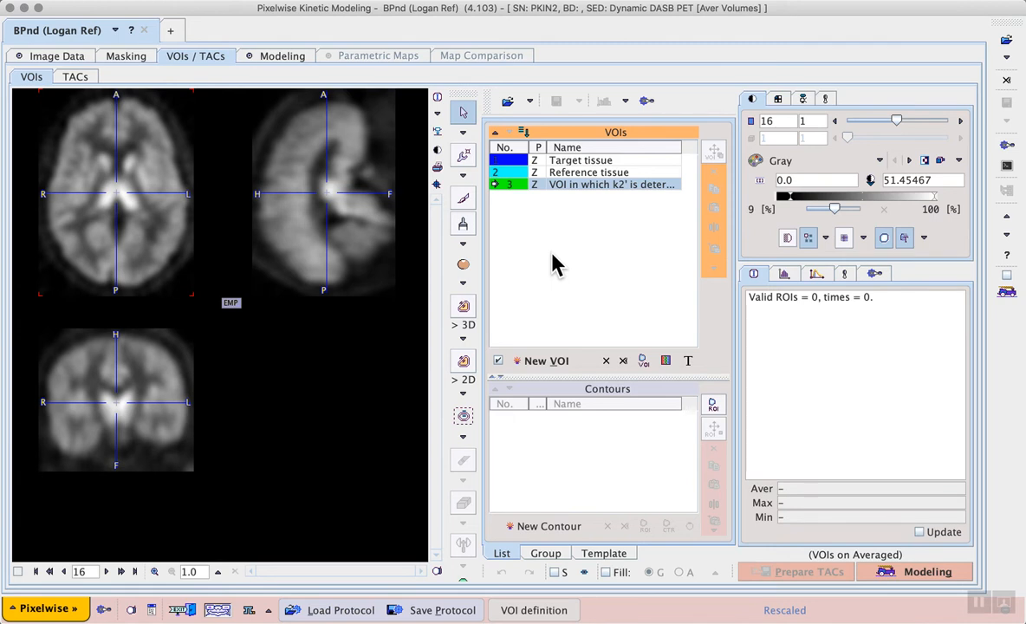
{"action": "left_click", "coordinate": [978, 603]}
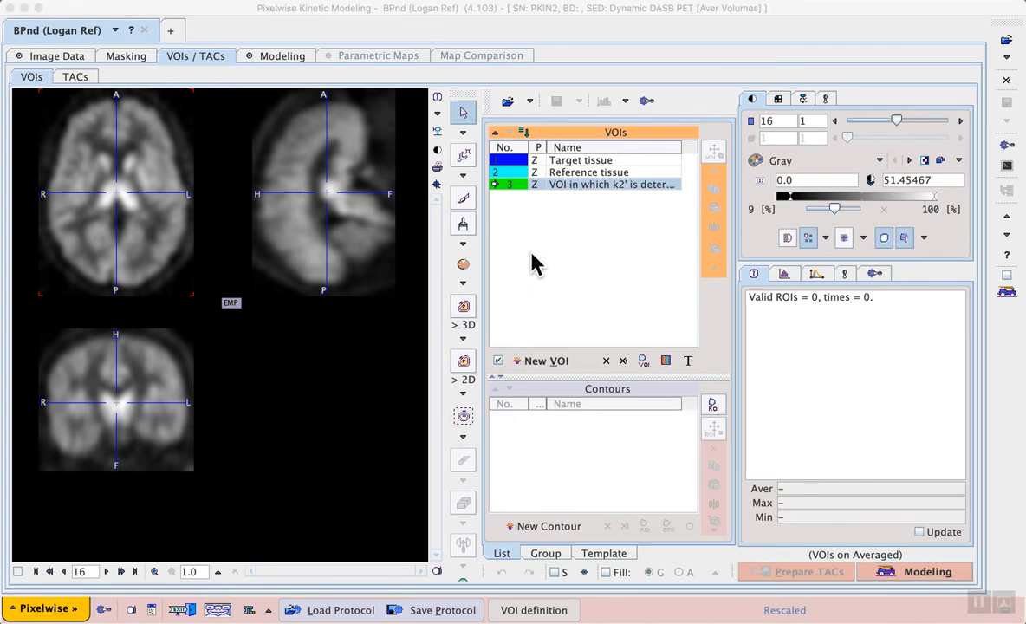
Load the DASB Regions VOI set from the Demo database.
{"action": "left_click", "coordinate": [507, 102]}
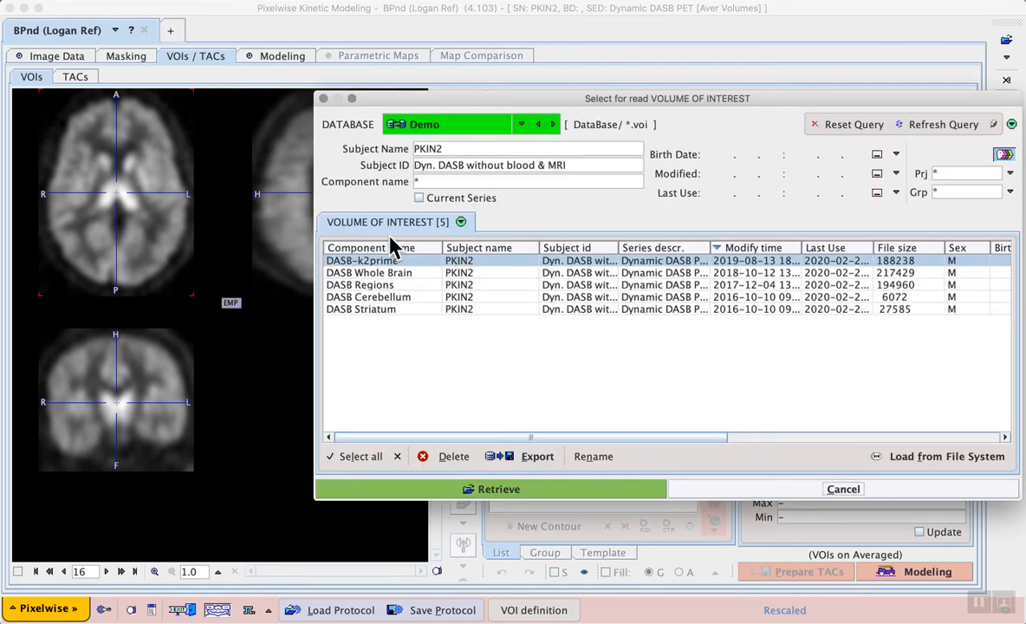
{"action": "left_click", "coordinate": [385, 287]}
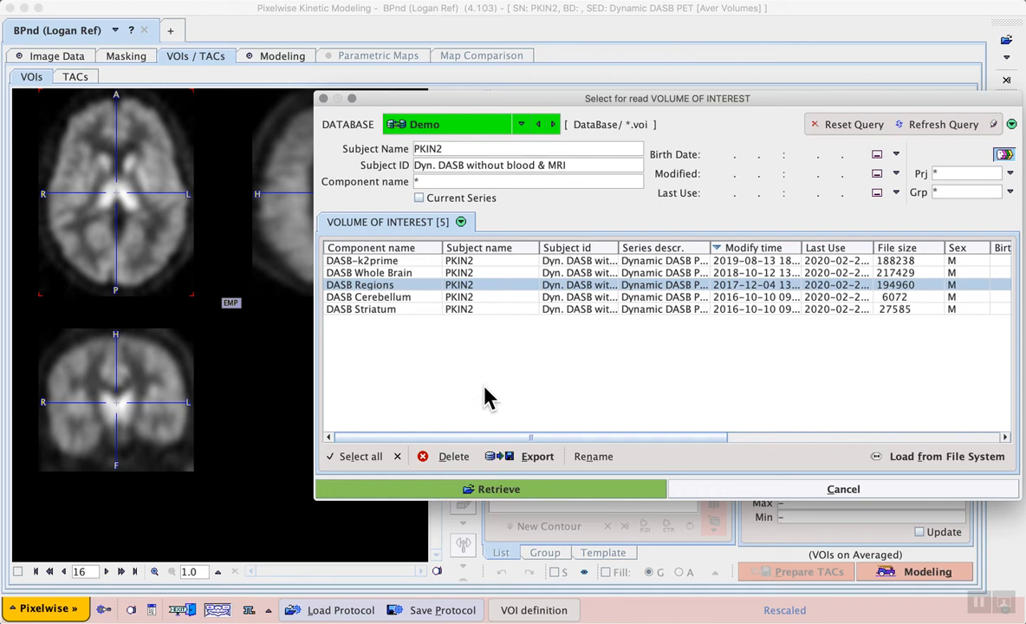
{"action": "left_click", "coordinate": [512, 488]}
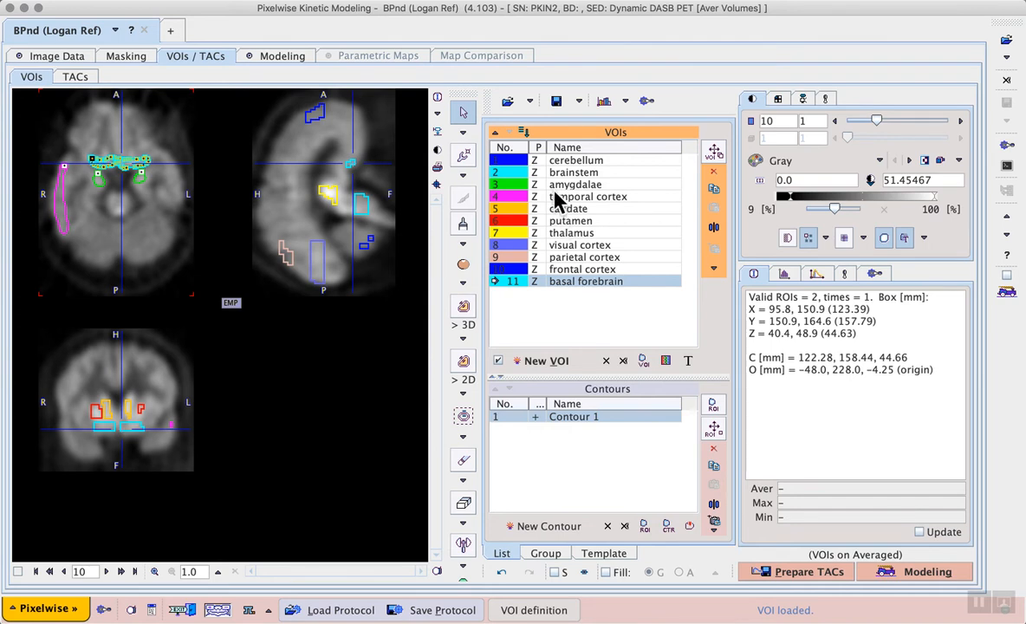
Examine the cerebellum VOI on the images and bring up the group operations for all VOIs.
{"action": "left_click", "coordinate": [522, 161]}
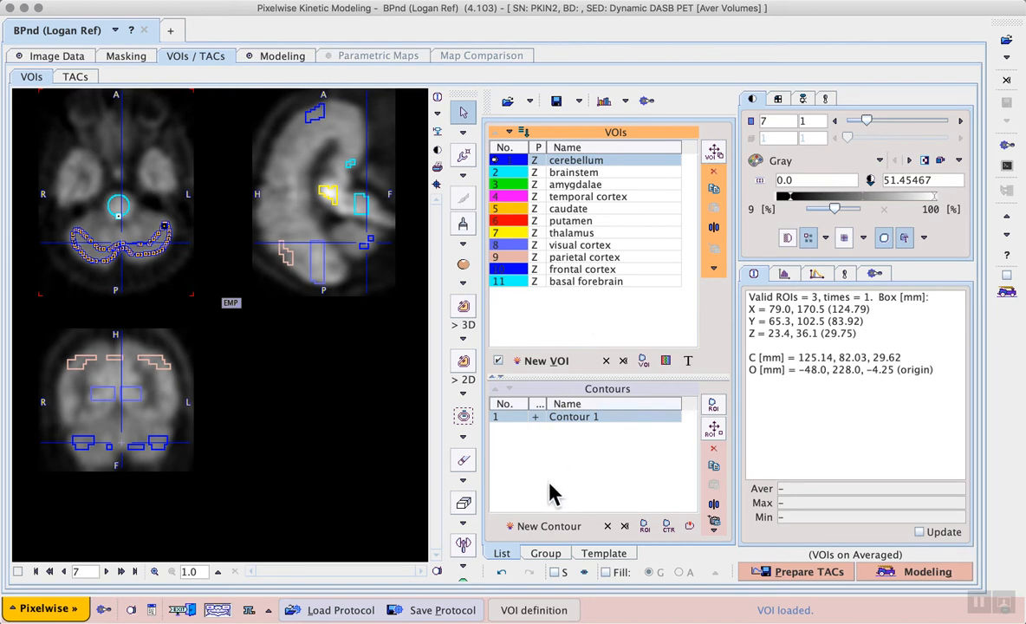
{"action": "left_click", "coordinate": [546, 555]}
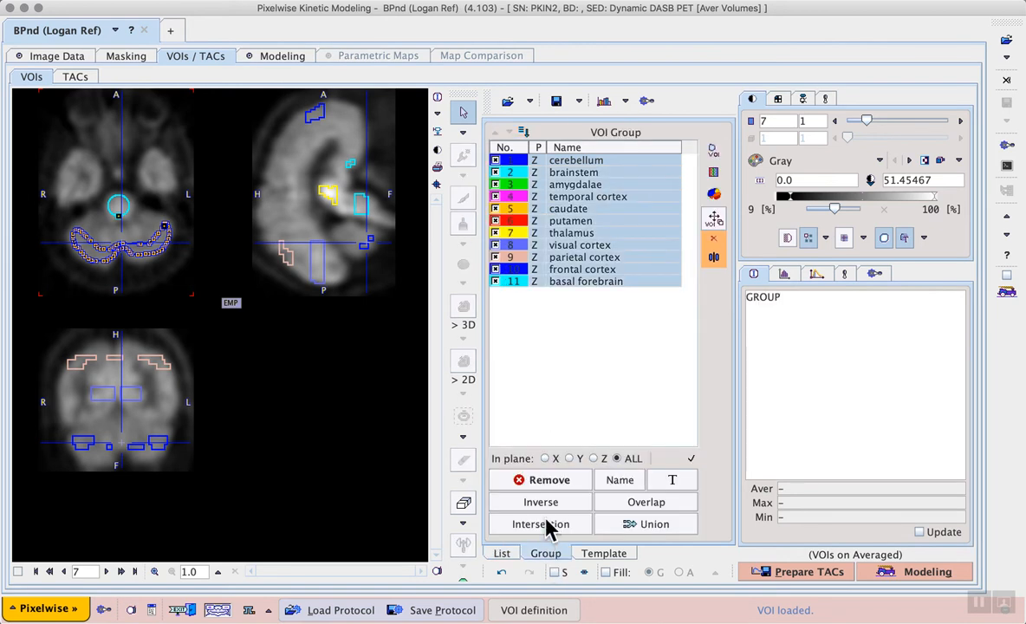
Merge all VOIs from brainstem to basal forebrain into one VOI named Union, removing the source VOIs.
{"action": "left_click", "coordinate": [568, 175]}
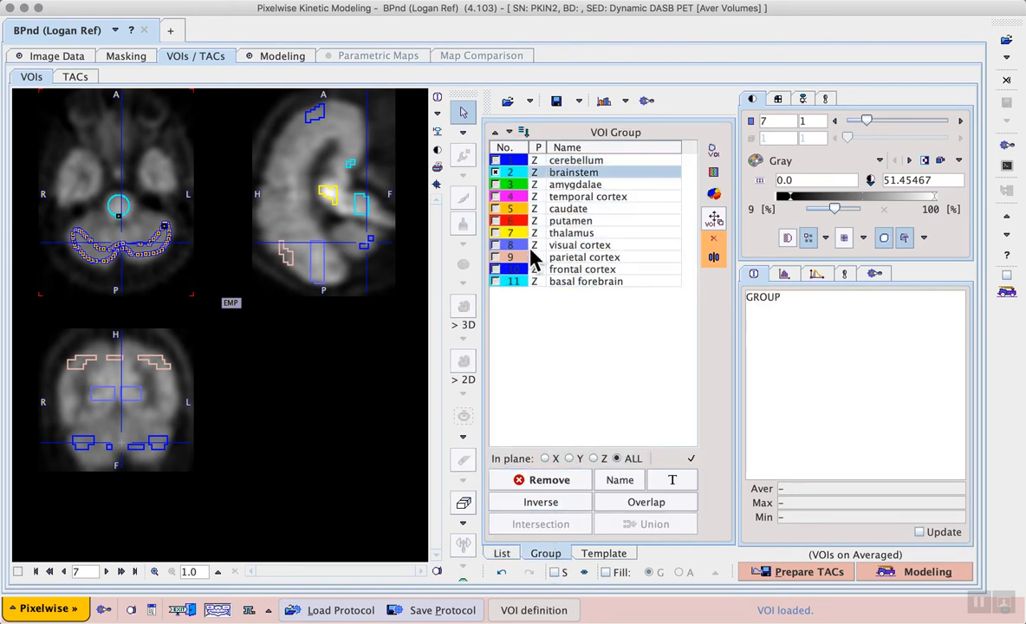
{"action": "left_click", "coordinate": [559, 284], "text": "shift"}
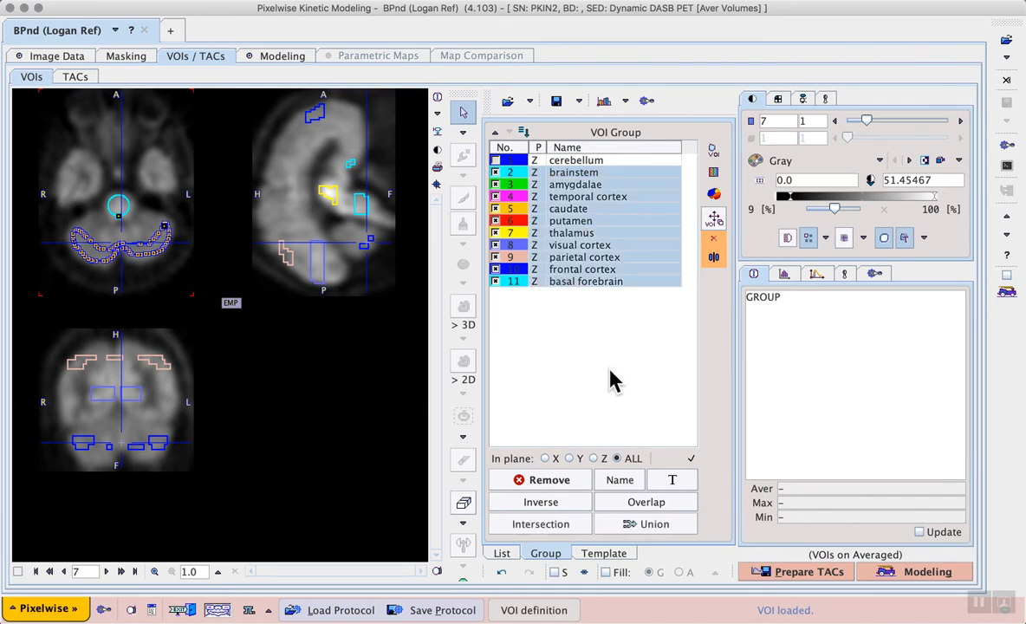
{"action": "left_click", "coordinate": [656, 525]}
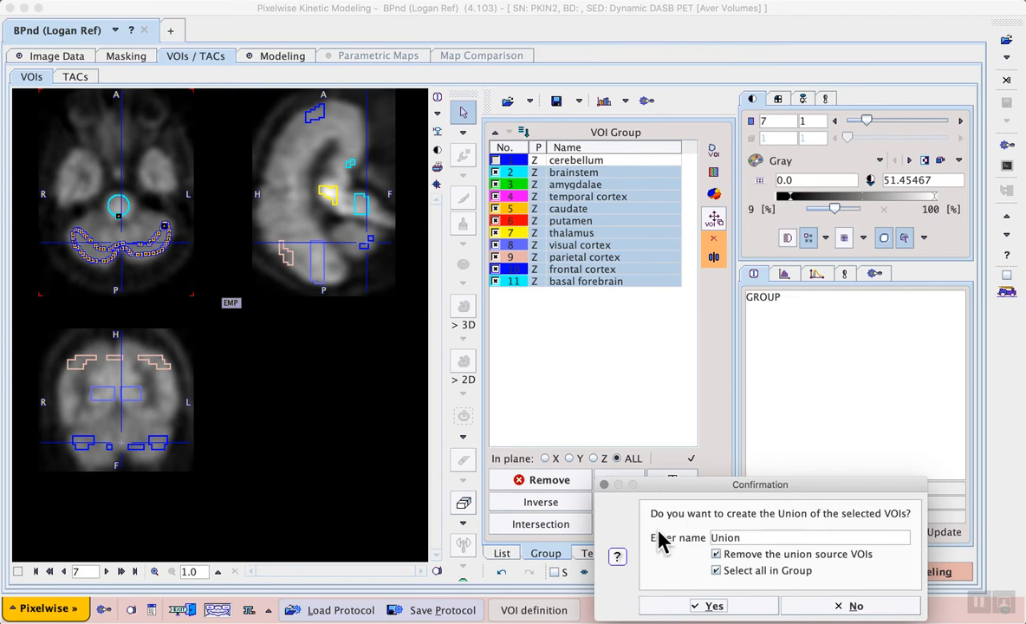
{"action": "left_click", "coordinate": [690, 607]}
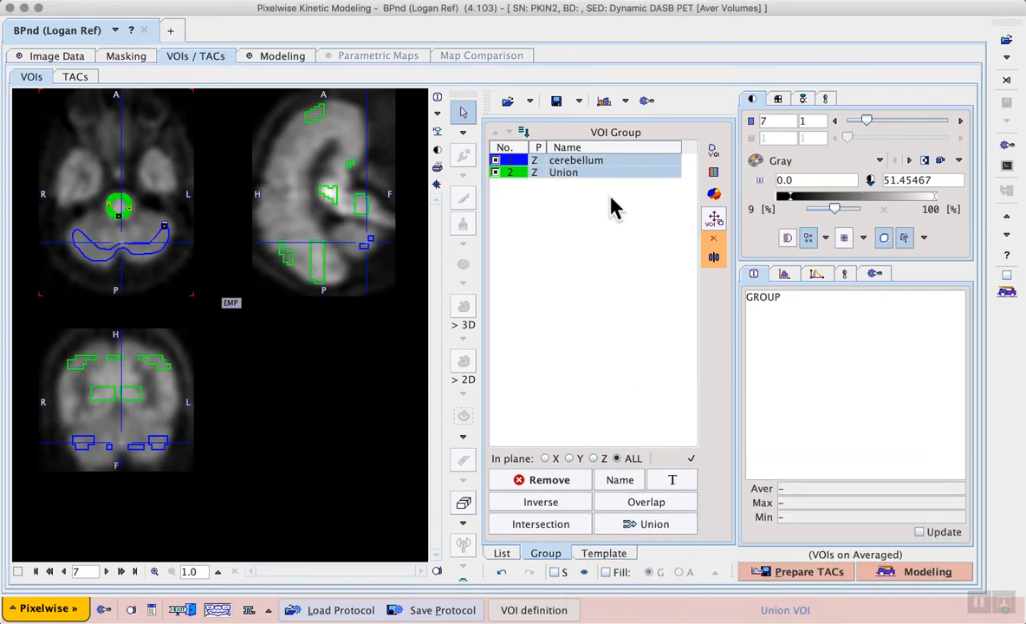
Prepare the TACs from the cerebellum and Union VOIs, with Union as the VOI for the k2' determination.
{"action": "left_click", "coordinate": [603, 161]}
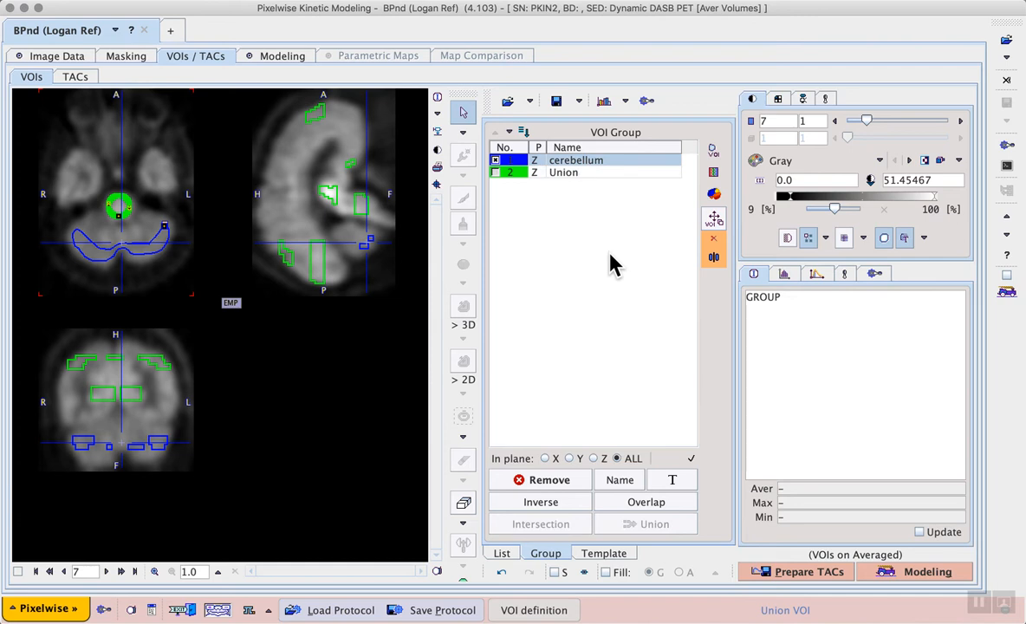
{"action": "left_click", "coordinate": [597, 172]}
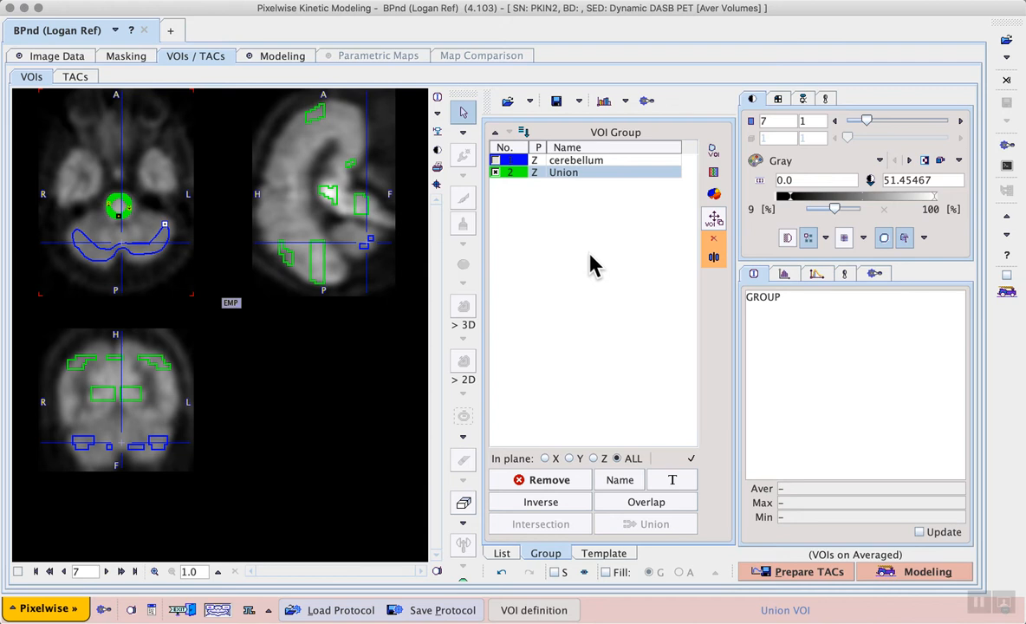
{"action": "left_click", "coordinate": [821, 579]}
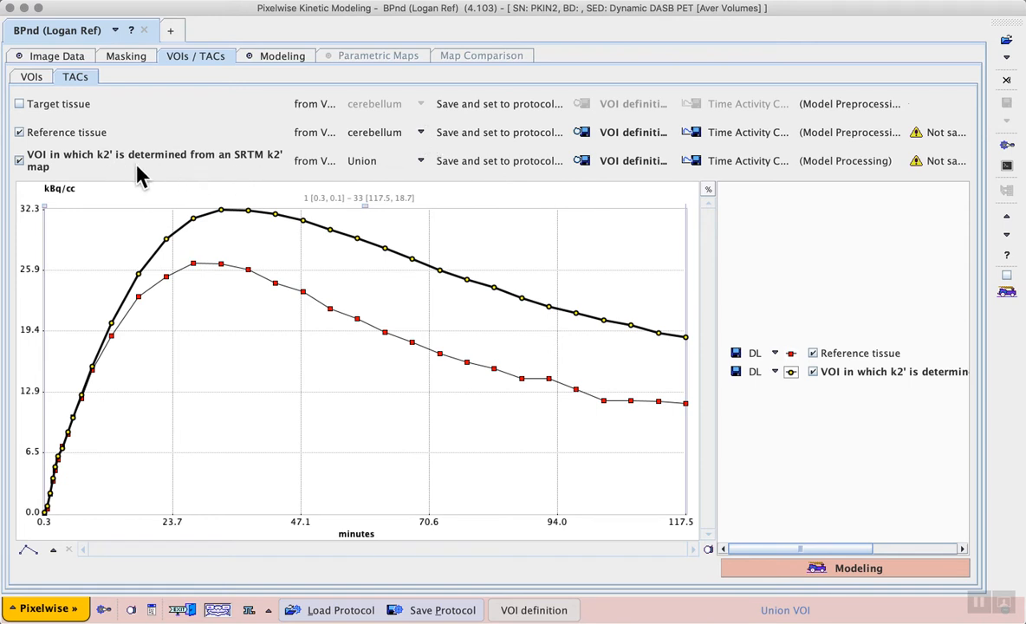
{"action": "left_click", "coordinate": [421, 162]}
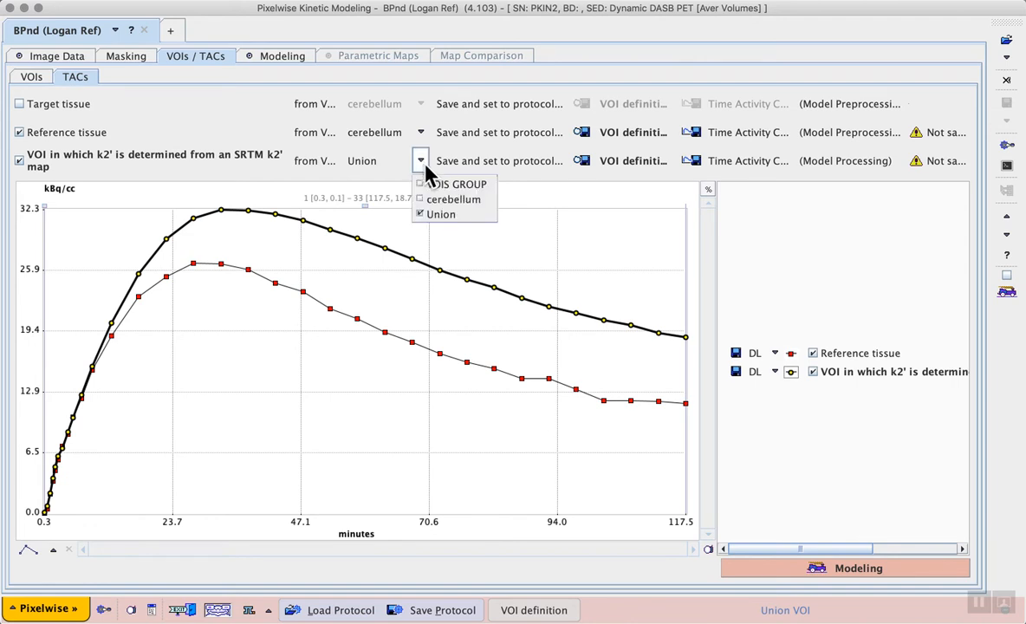
{"action": "left_click", "coordinate": [484, 217]}
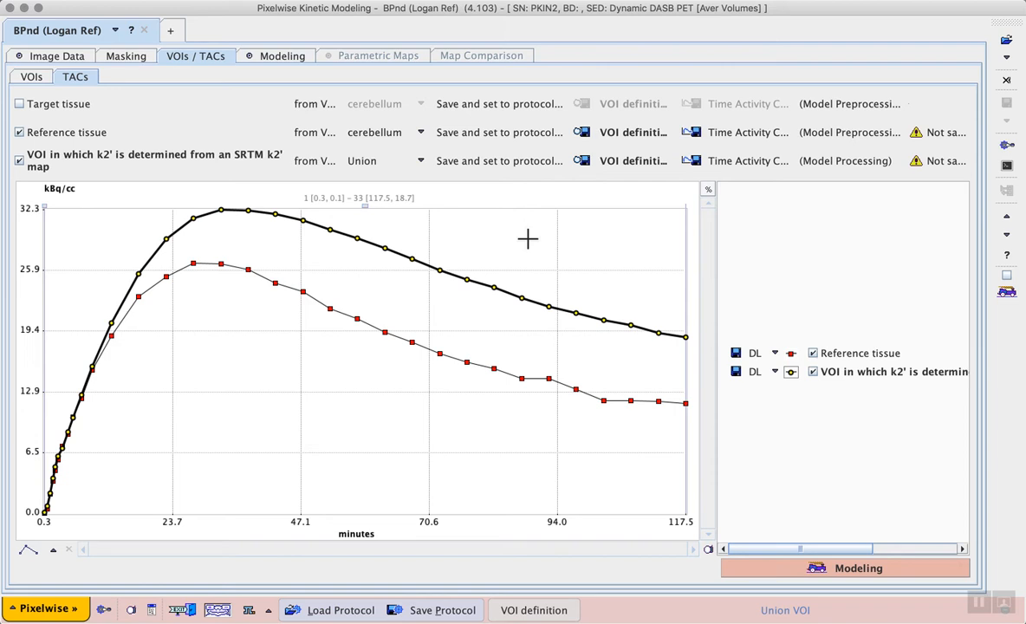
Save the reference tissue VOI definition to the Demo database as "DASB Cerebellum - test".
{"action": "left_click", "coordinate": [638, 135]}
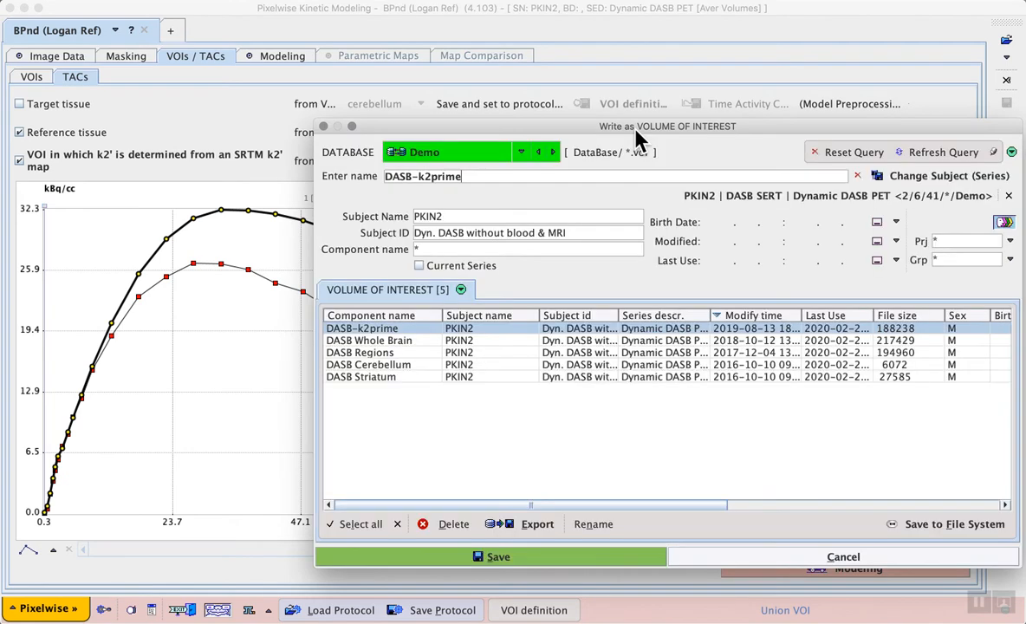
{"action": "left_click", "coordinate": [403, 365]}
{"action": "left_click", "coordinate": [500, 176]}
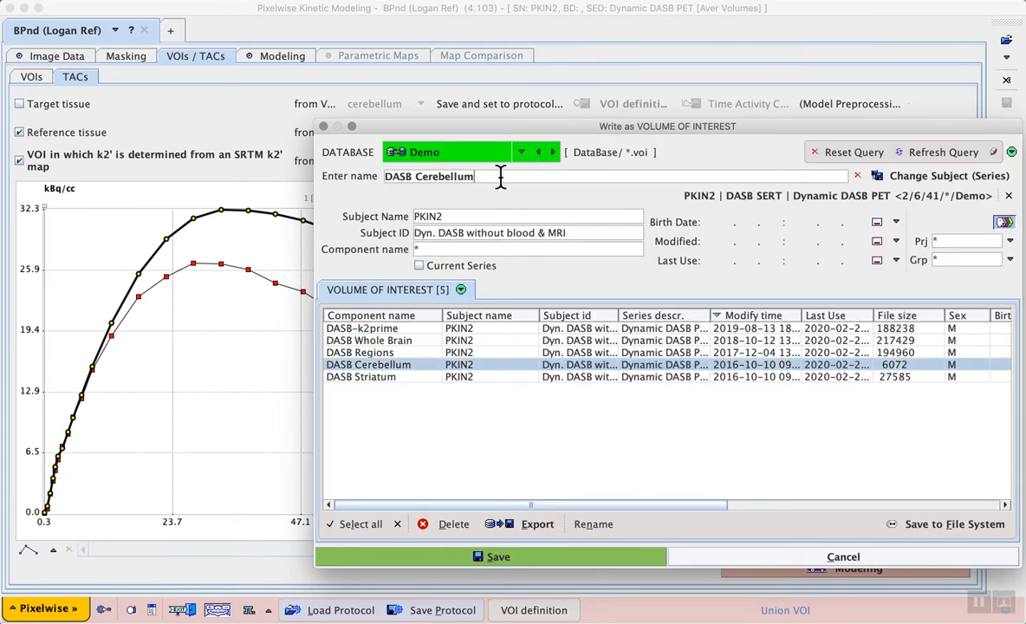
{"action": "type", "text": "- test"}
{"action": "left_click", "coordinate": [527, 556]}
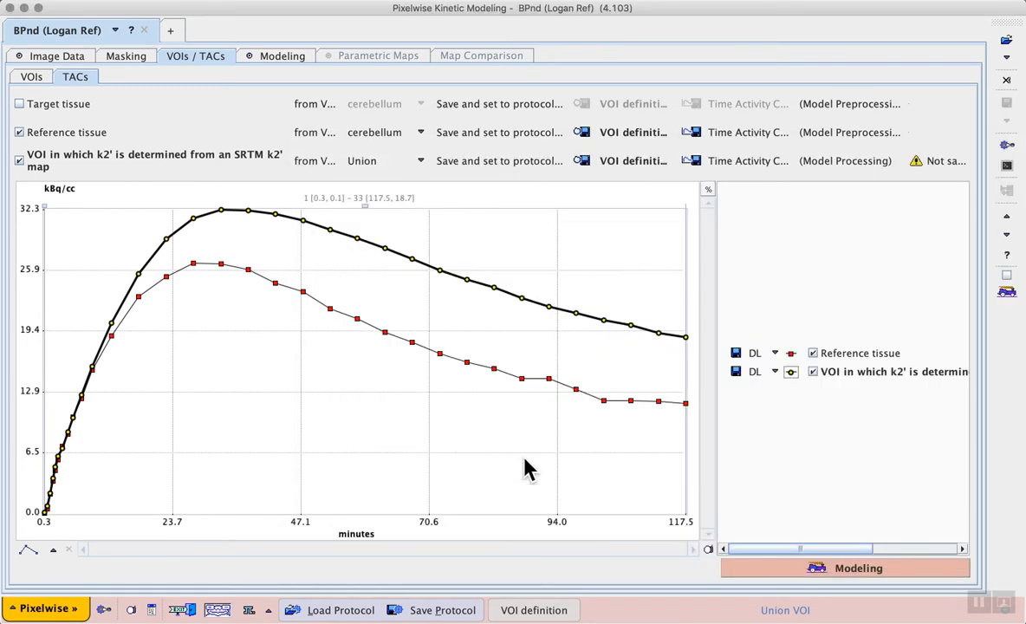
Save the k2' VOI definition to the Demo database as "DASB-k2prime-test".
{"action": "left_click", "coordinate": [635, 165]}
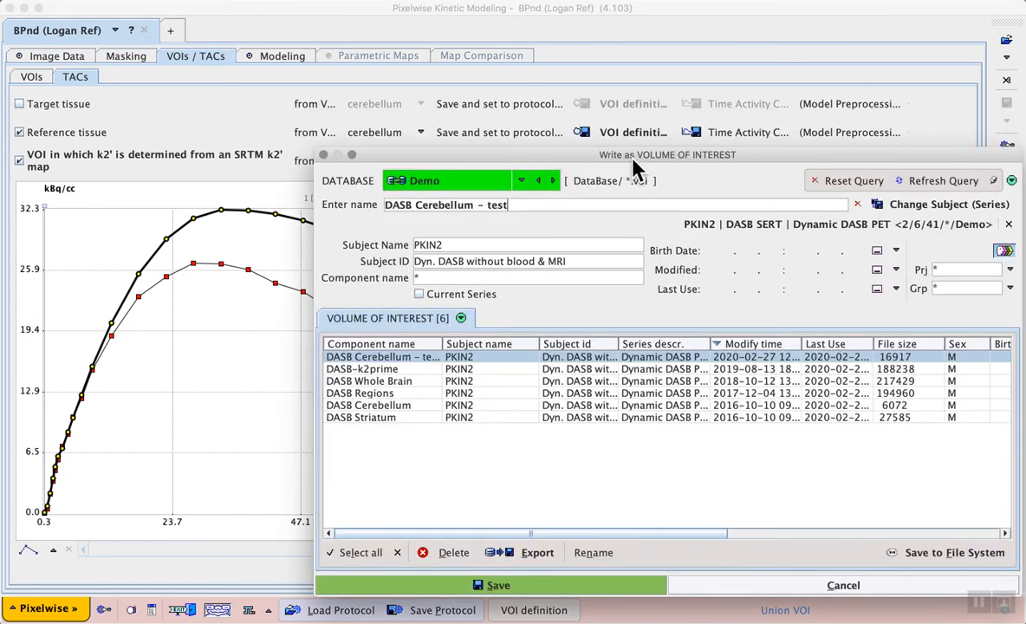
{"action": "left_click", "coordinate": [360, 369]}
{"action": "left_click", "coordinate": [494, 200]}
{"action": "type", "text": "-test"}
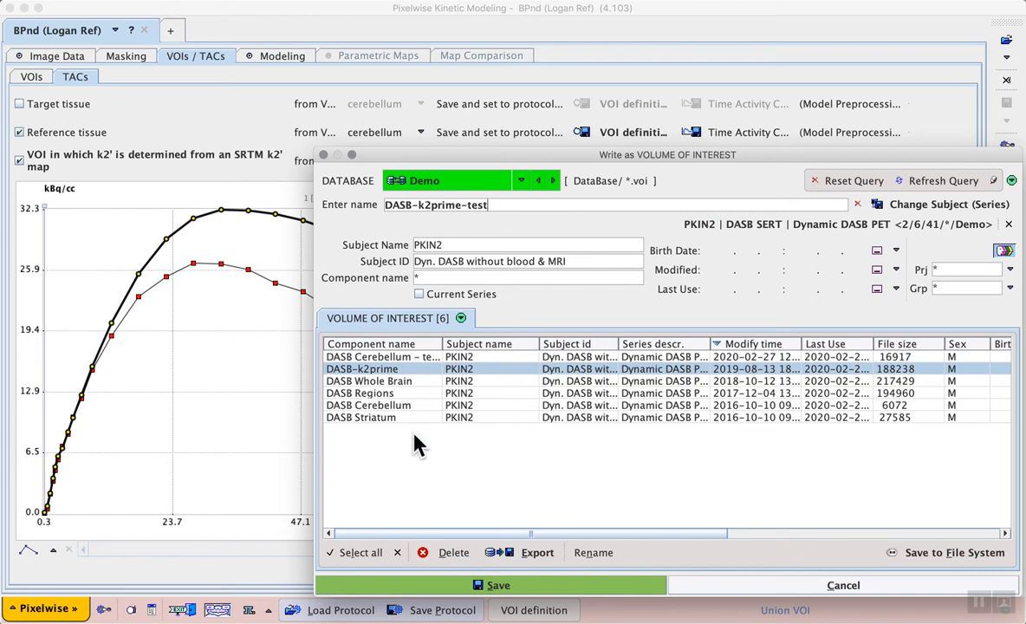
{"action": "left_click", "coordinate": [513, 588]}
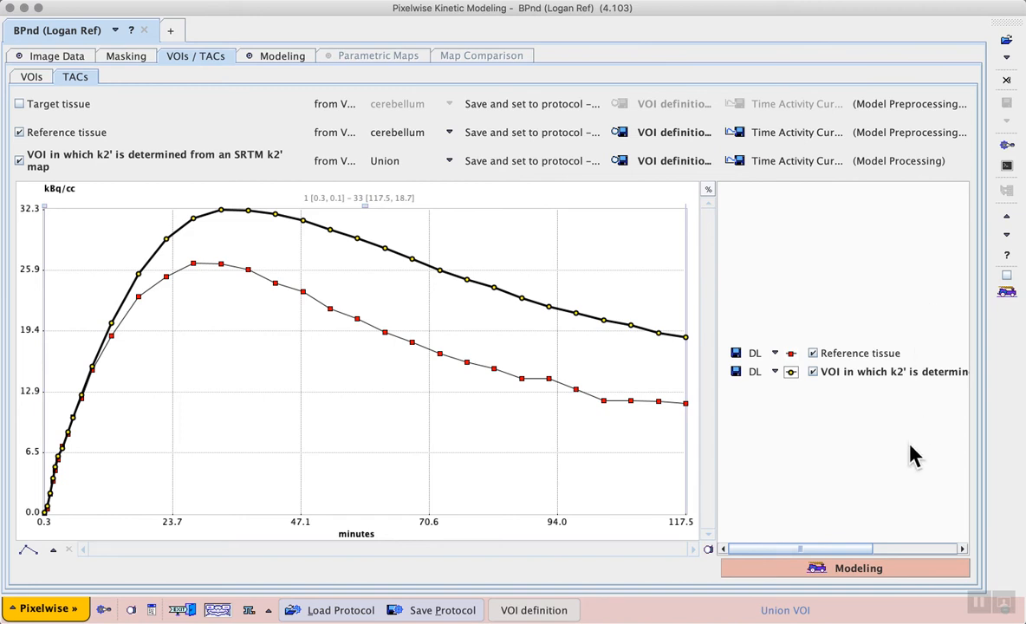
Proceed to model preprocessing and restore the default parameters, reviewing the median k2' in BP range option.
{"action": "left_click", "coordinate": [911, 574]}
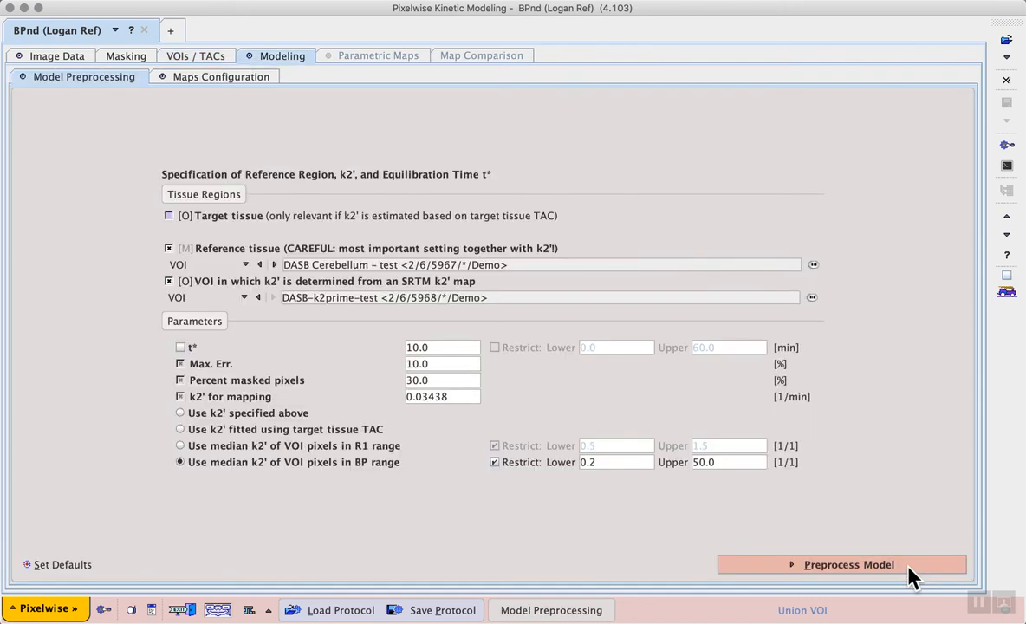
{"action": "left_click", "coordinate": [976, 600]}
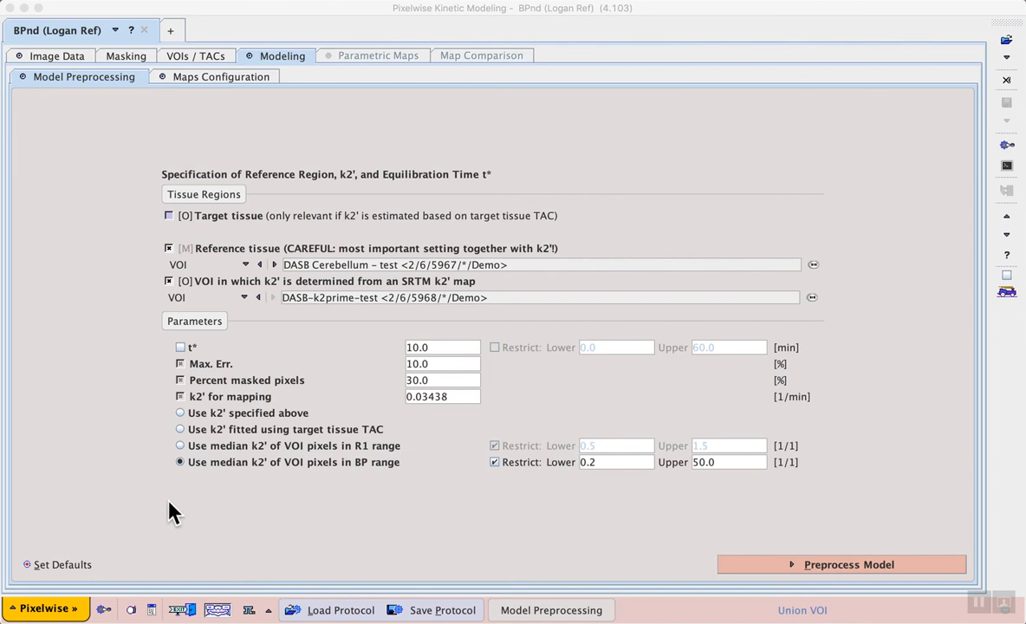
{"action": "left_click", "coordinate": [76, 567]}
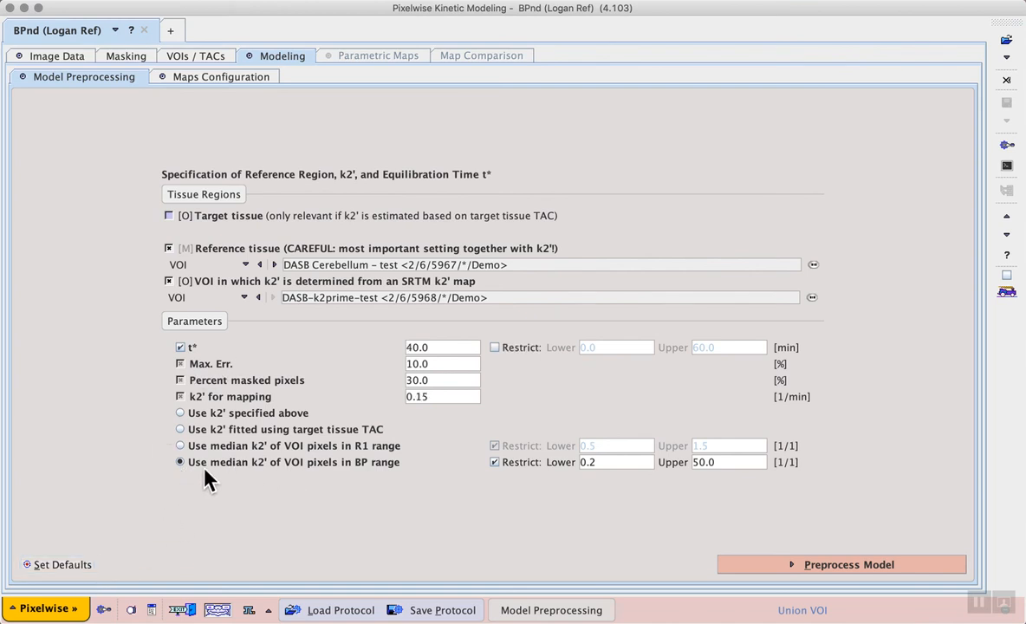
{"action": "mouse_move", "coordinate": [291, 469]}
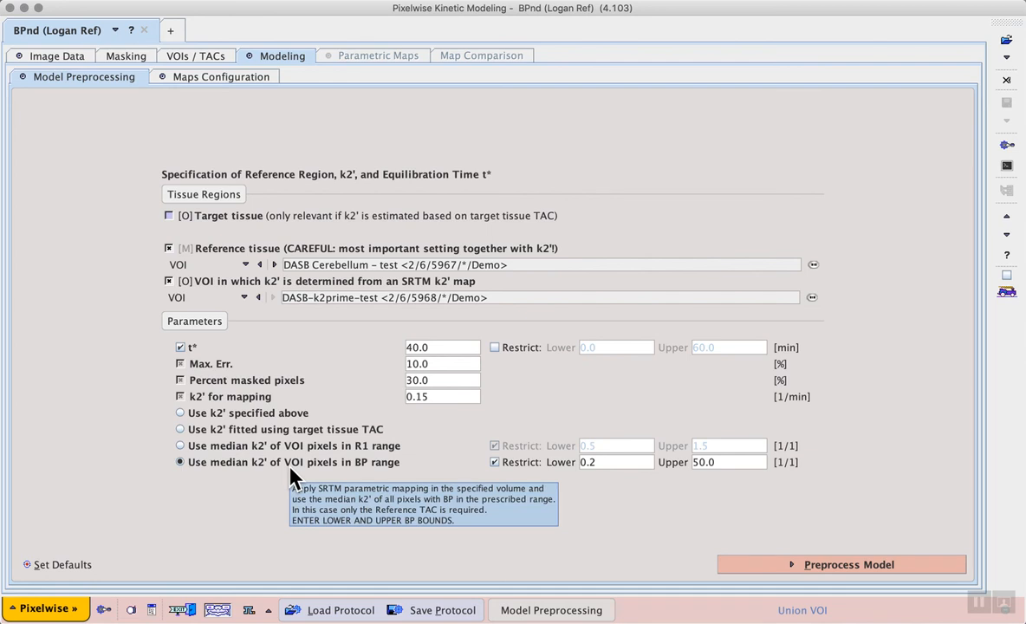
{"action": "mouse_move", "coordinate": [247, 399]}
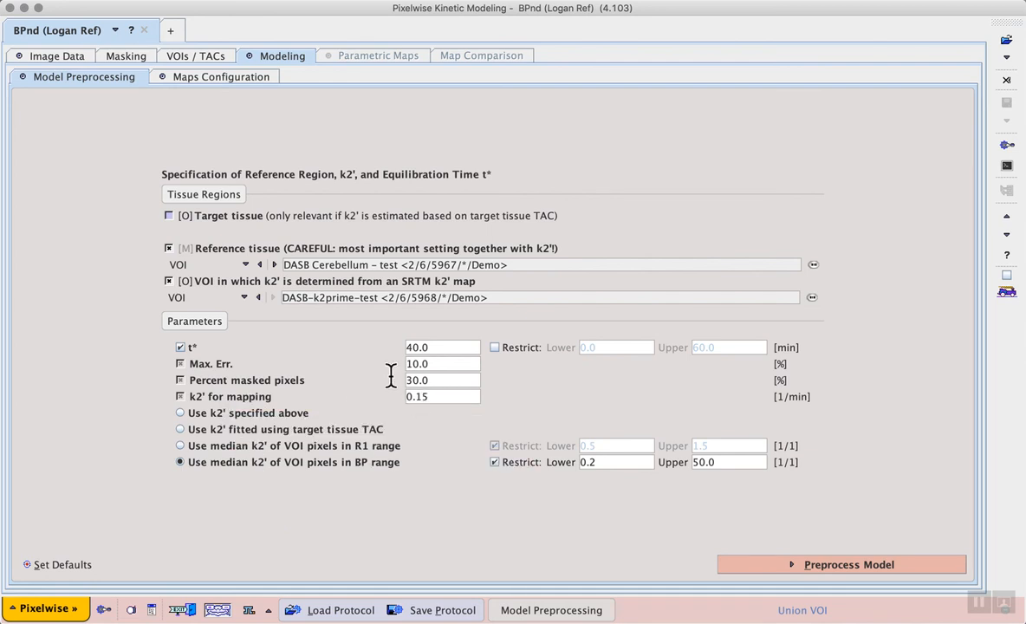
Turn off fitting of t*, set it to 10 min and run the model preprocessing.
{"action": "left_click", "coordinate": [181, 348]}
{"action": "double_click", "coordinate": [428, 348]}
{"action": "type", "text": "10"}
{"action": "left_click", "coordinate": [884, 569]}
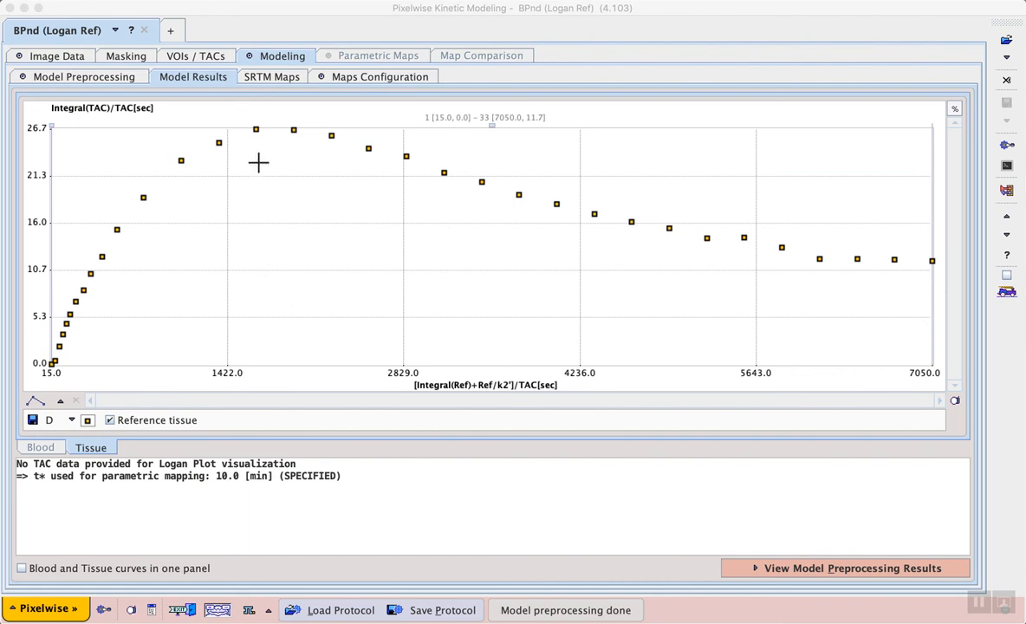
Display the BPnd SRTM map among the preprocessing results and run the pixelwise calculation of the BPnd map.
{"action": "left_click", "coordinate": [276, 78]}
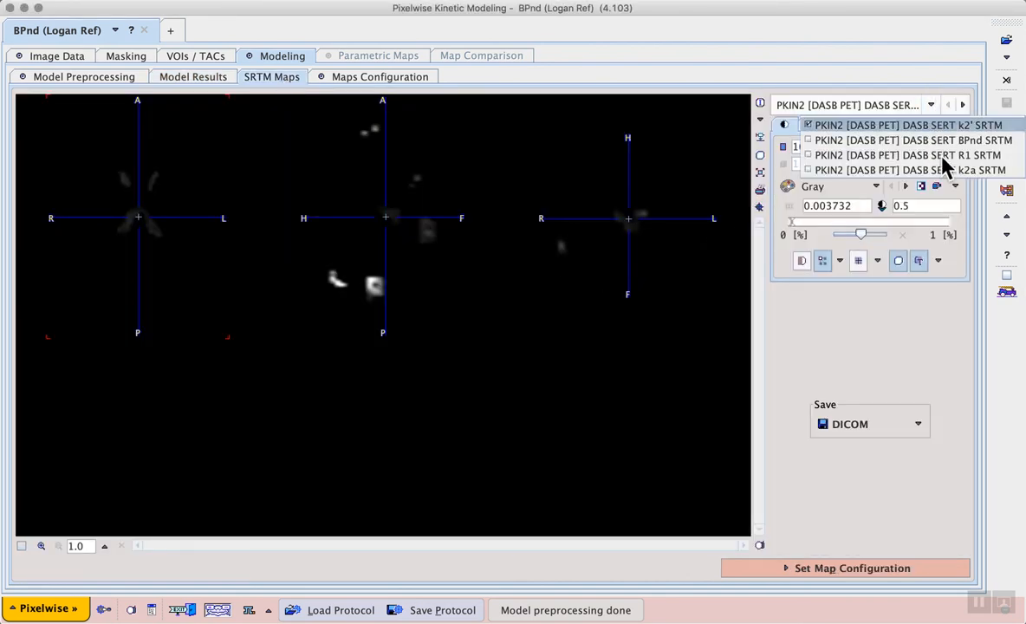
{"action": "left_click", "coordinate": [993, 143]}
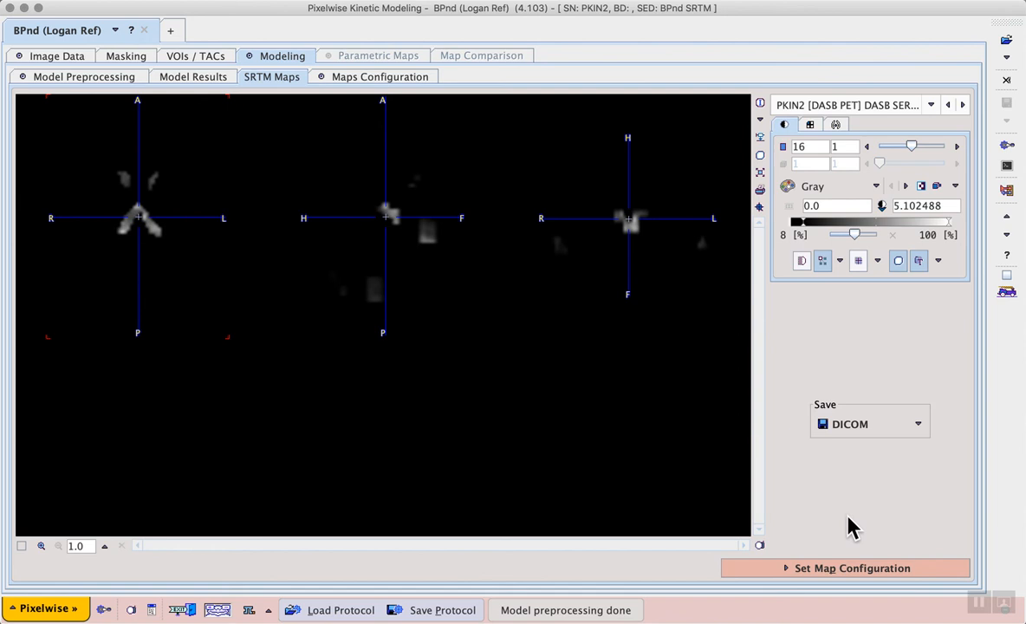
{"action": "left_click", "coordinate": [883, 574]}
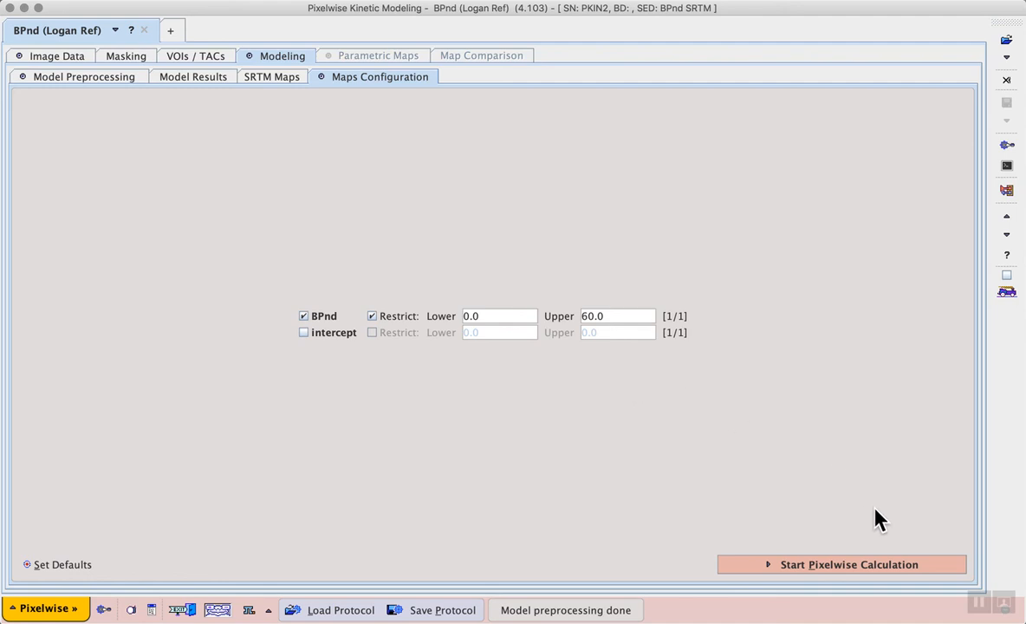
{"action": "left_click", "coordinate": [876, 567]}
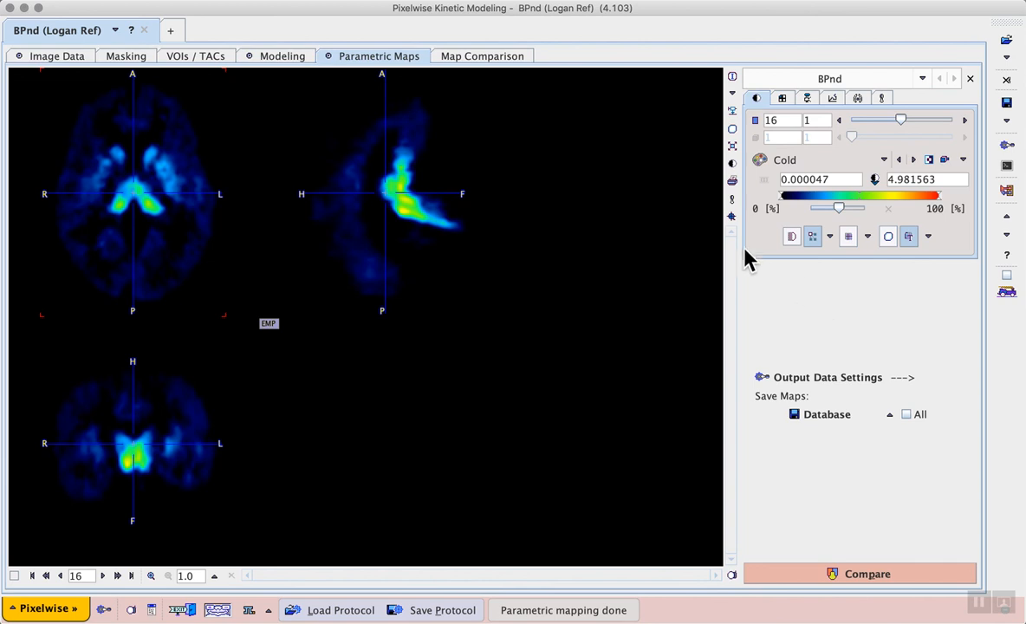
Probe BPnd values on the parametric map and review the options for saving the map to the Demo database.
{"action": "left_click", "coordinate": [732, 111]}
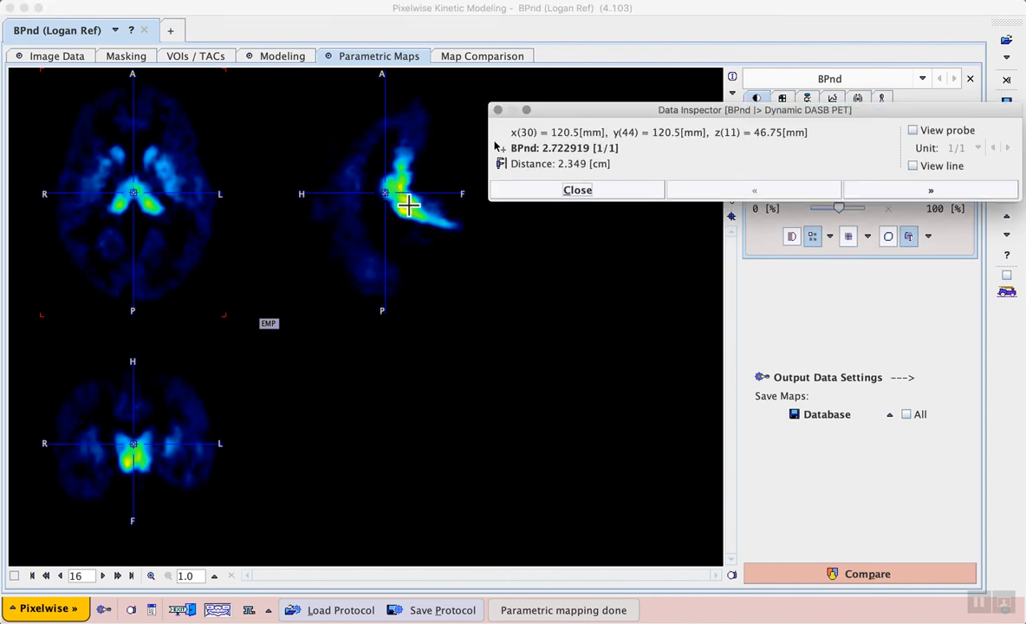
{"action": "left_click", "coordinate": [517, 193]}
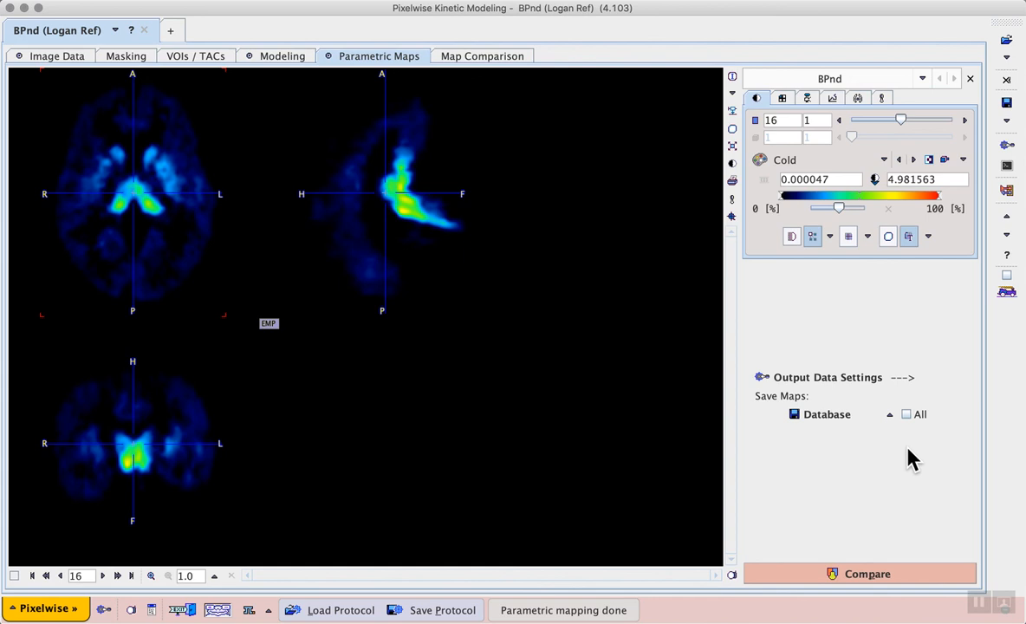
{"action": "left_click", "coordinate": [838, 421]}
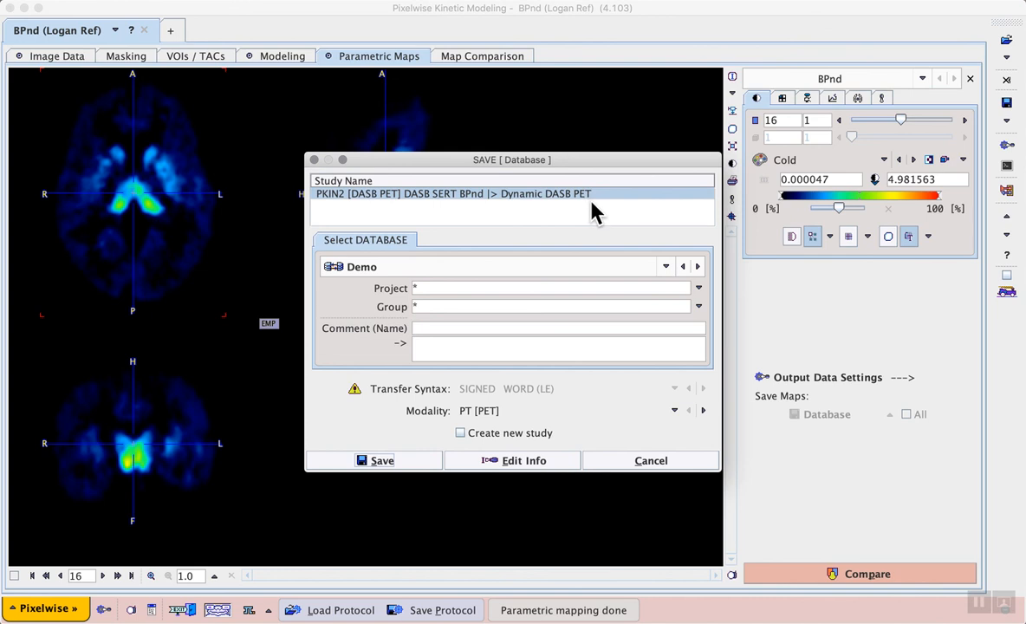
{"action": "left_click", "coordinate": [634, 464]}
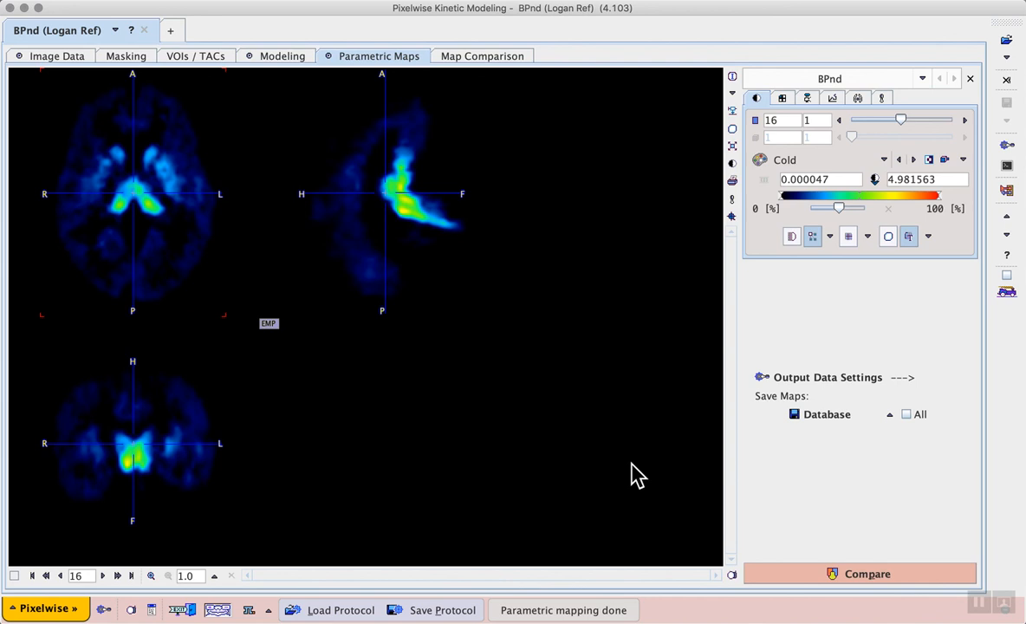
Save the processing protocol to the Demo database as "BPnd Logan Ref-test".
{"action": "left_click", "coordinate": [472, 616]}
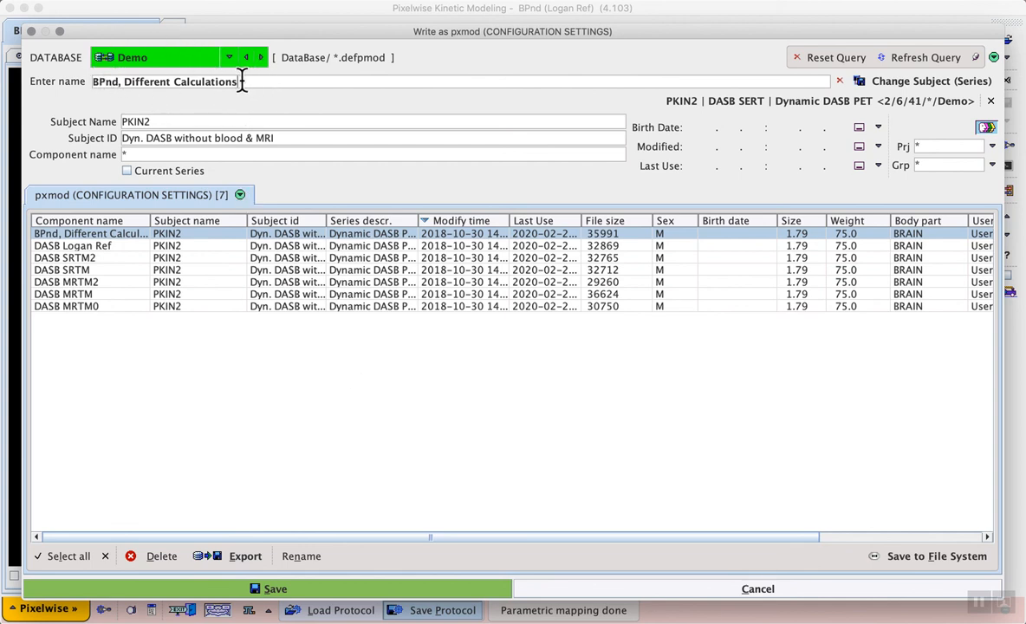
{"action": "left_click_drag", "start_coordinate": [250, 81], "coordinate": [116, 81]}
{"action": "key", "text": "BackSpace"}
{"action": "type", "text": ", Logan Ref"}
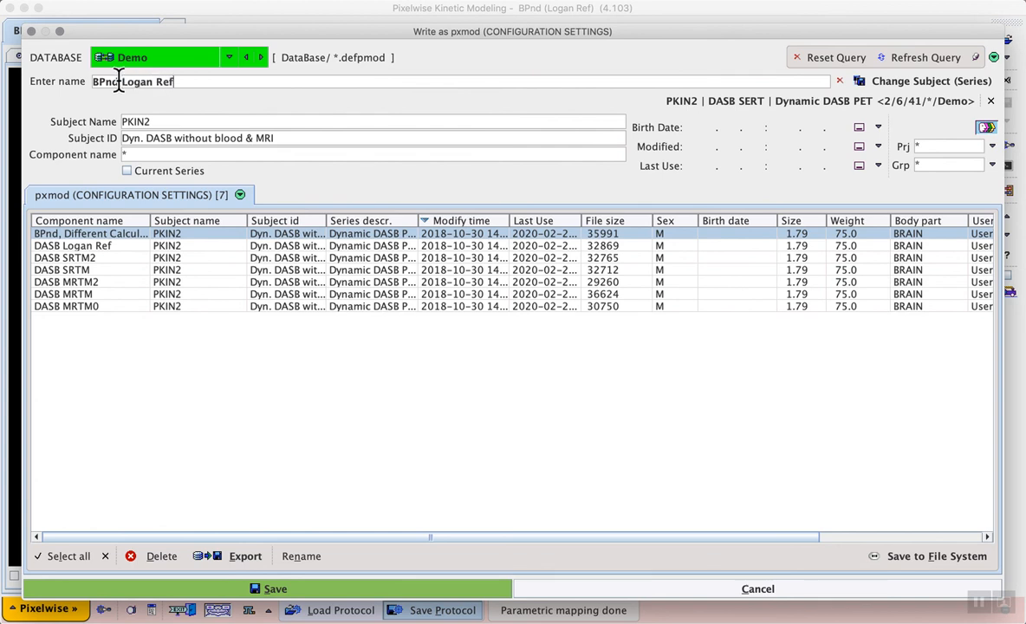
{"action": "type", "text": "-test"}
{"action": "left_click", "coordinate": [286, 593]}
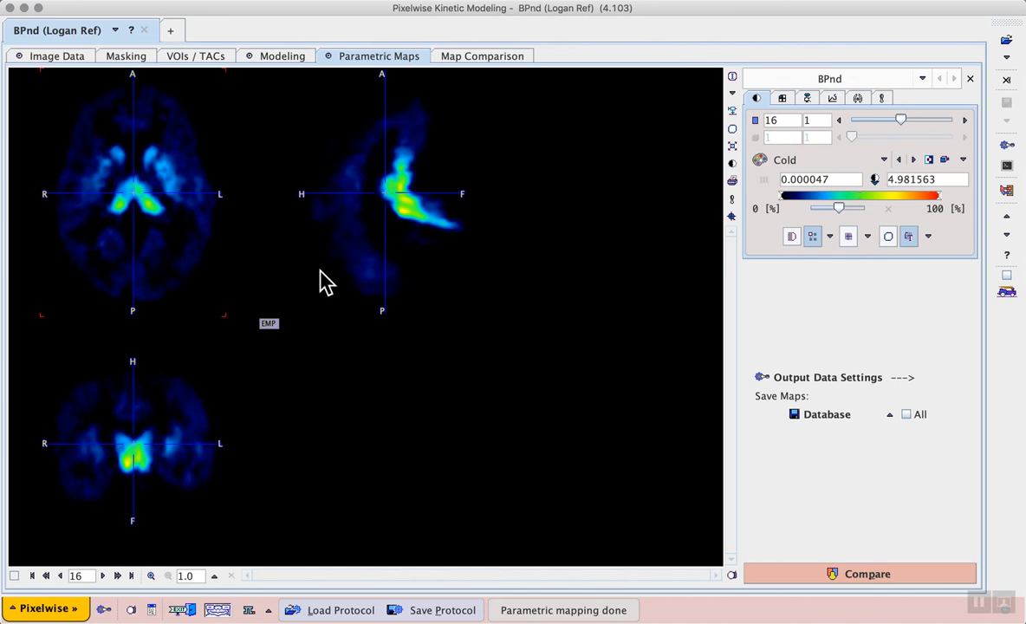
Add a new model workspace, run the "BPnd Logan Ref-test" protocol in it and navigate to the bright central region of the BPnd map.
{"action": "left_click", "coordinate": [169, 31]}
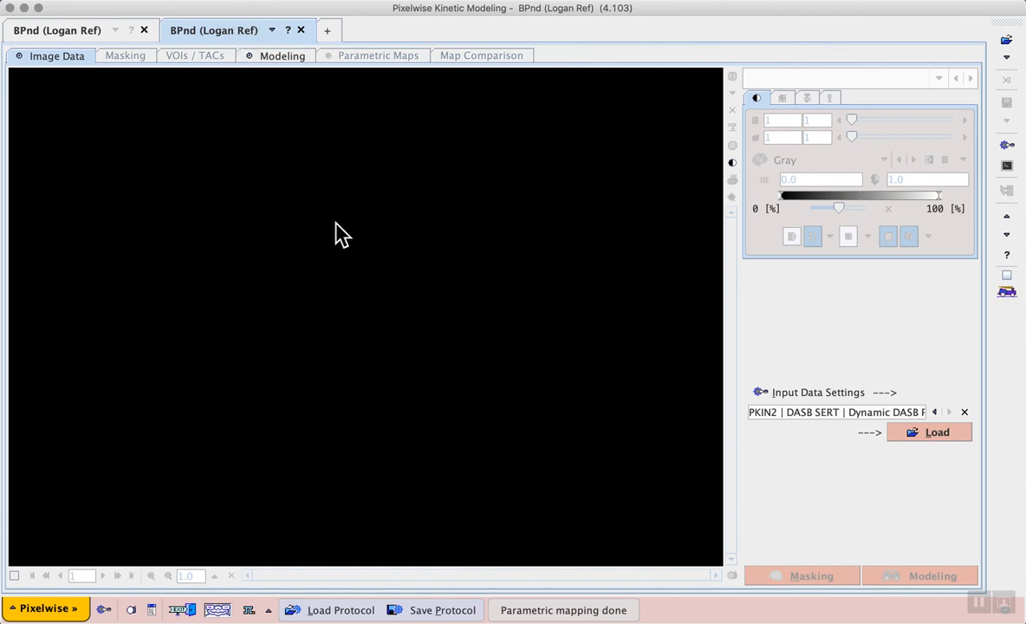
{"action": "left_click", "coordinate": [355, 612]}
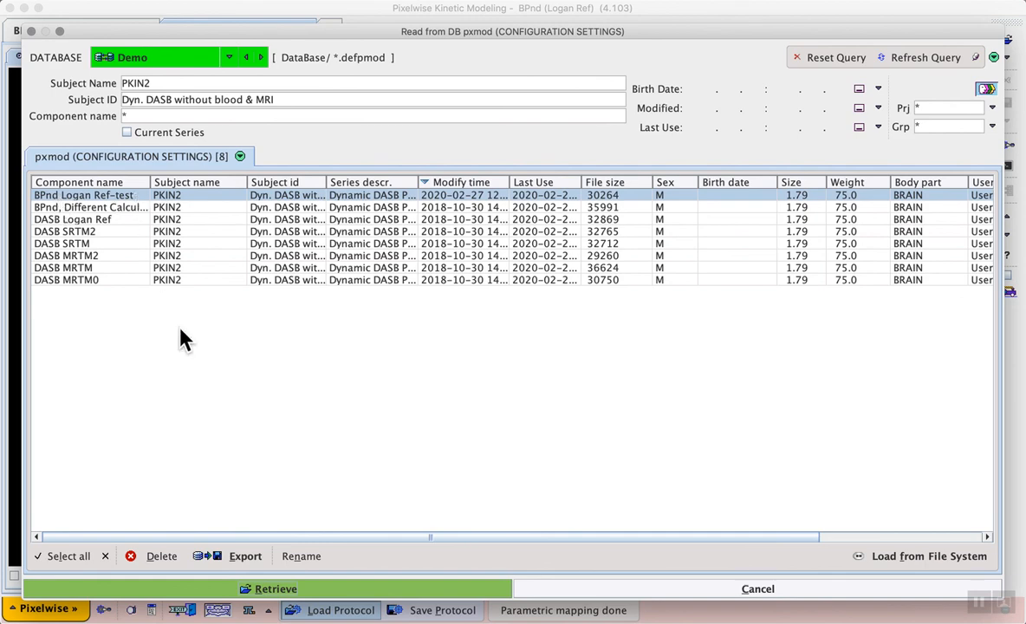
{"action": "left_click", "coordinate": [324, 590]}
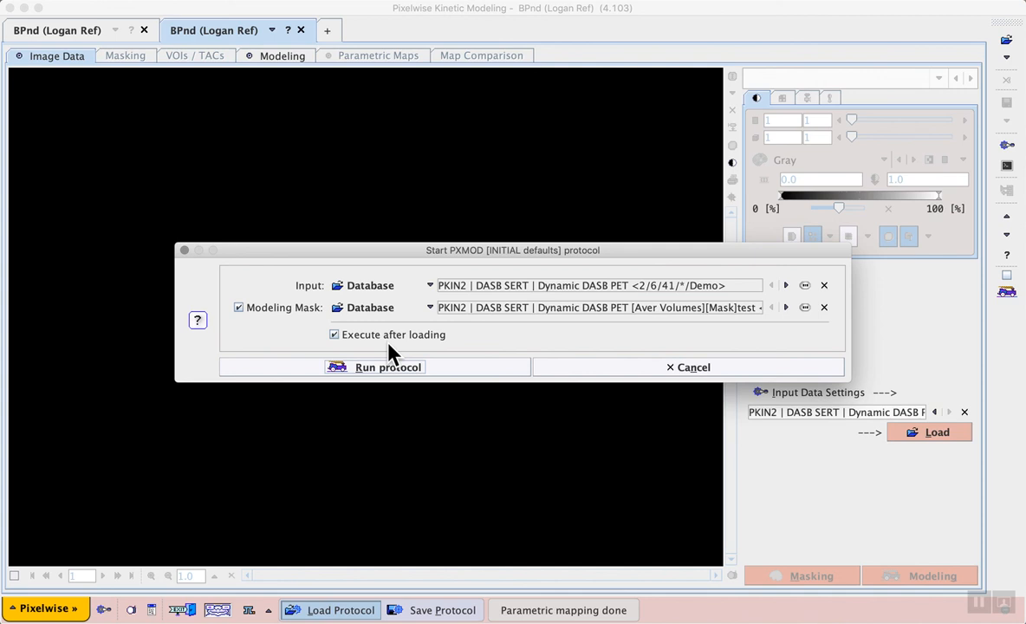
{"action": "left_click", "coordinate": [435, 370]}
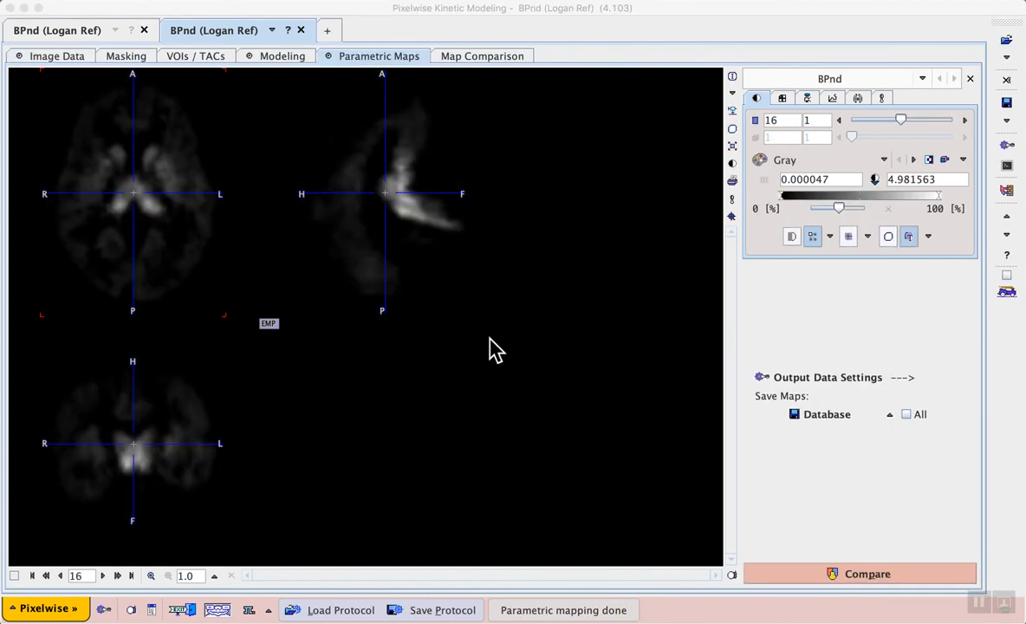
{"action": "left_click", "coordinate": [396, 193]}
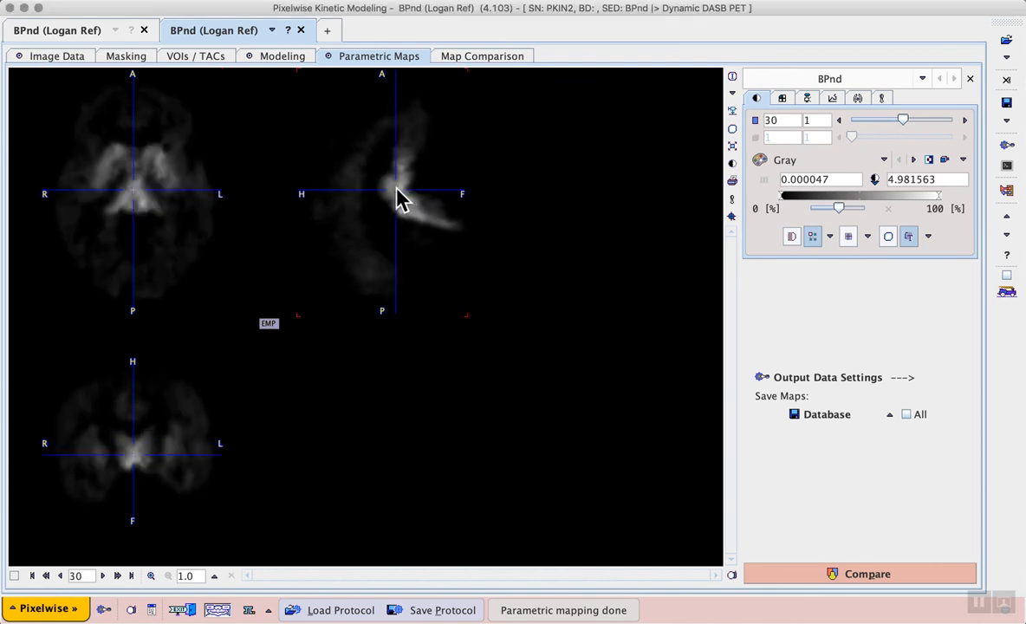